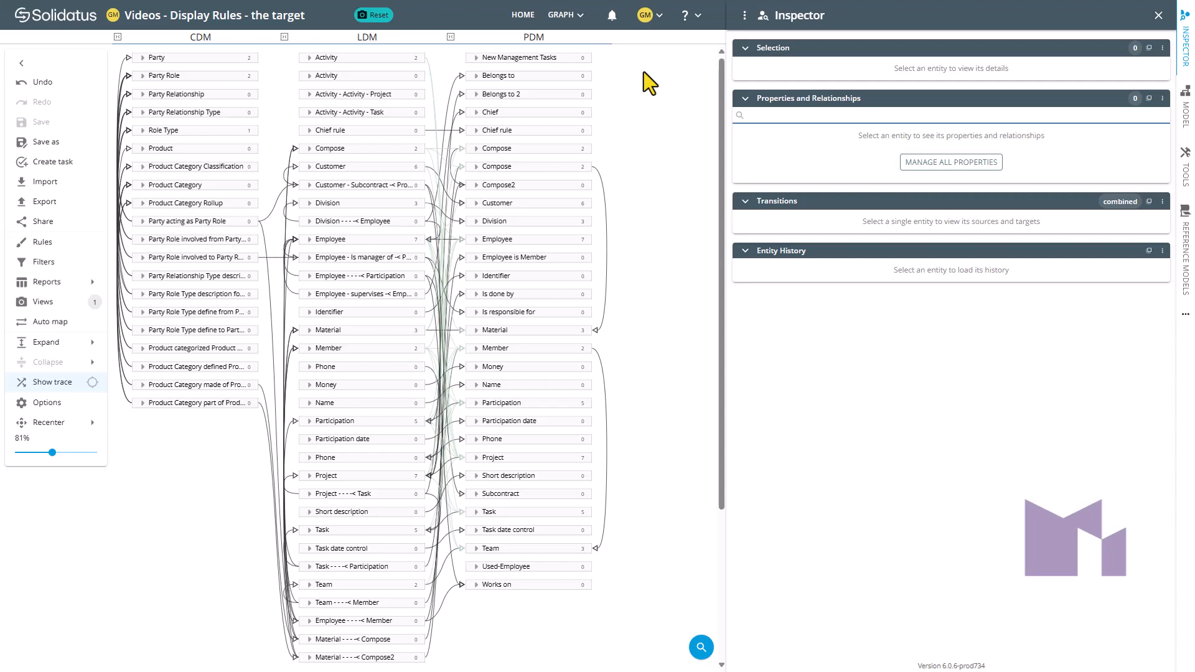
Examine the properties of the LDM and PDM layers, comparing their PowerDesigner Object Type values
{"action": "left_click", "coordinate": [376, 38]}
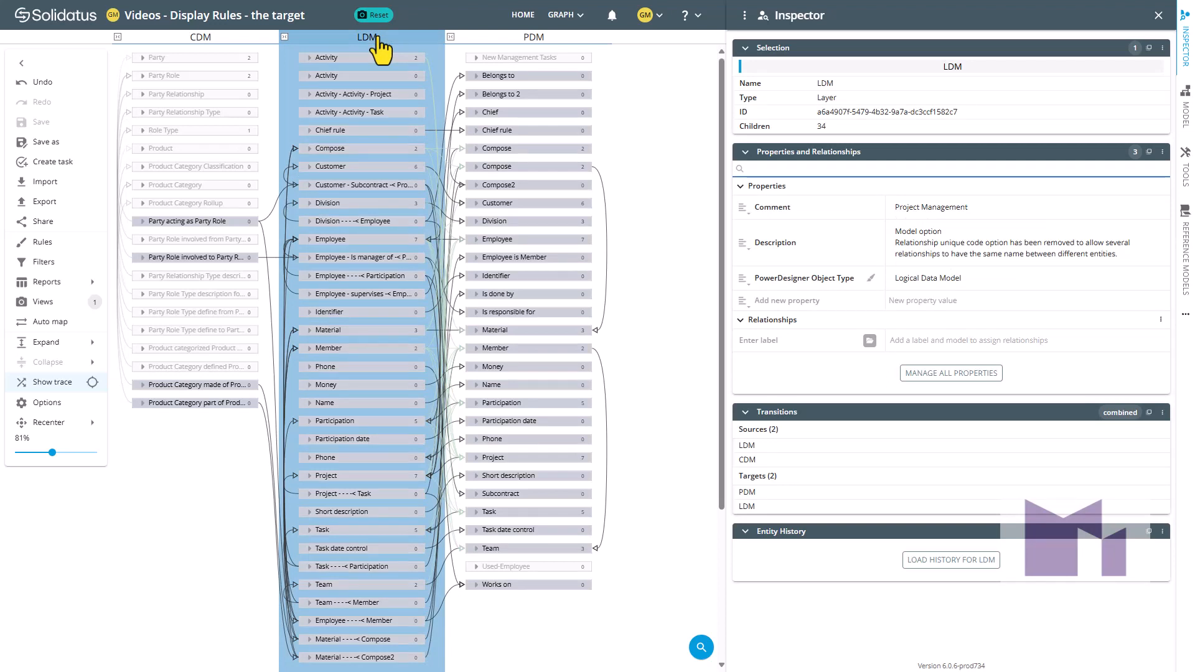
{"action": "left_click", "coordinate": [656, 68]}
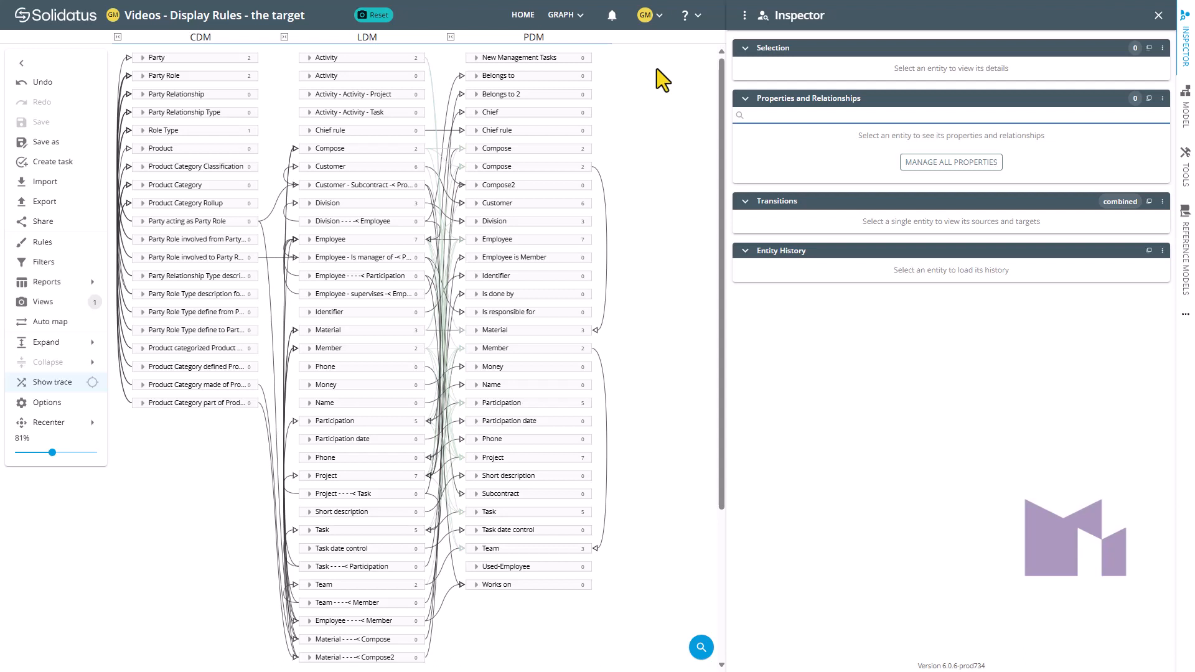
{"action": "left_click", "coordinate": [368, 50]}
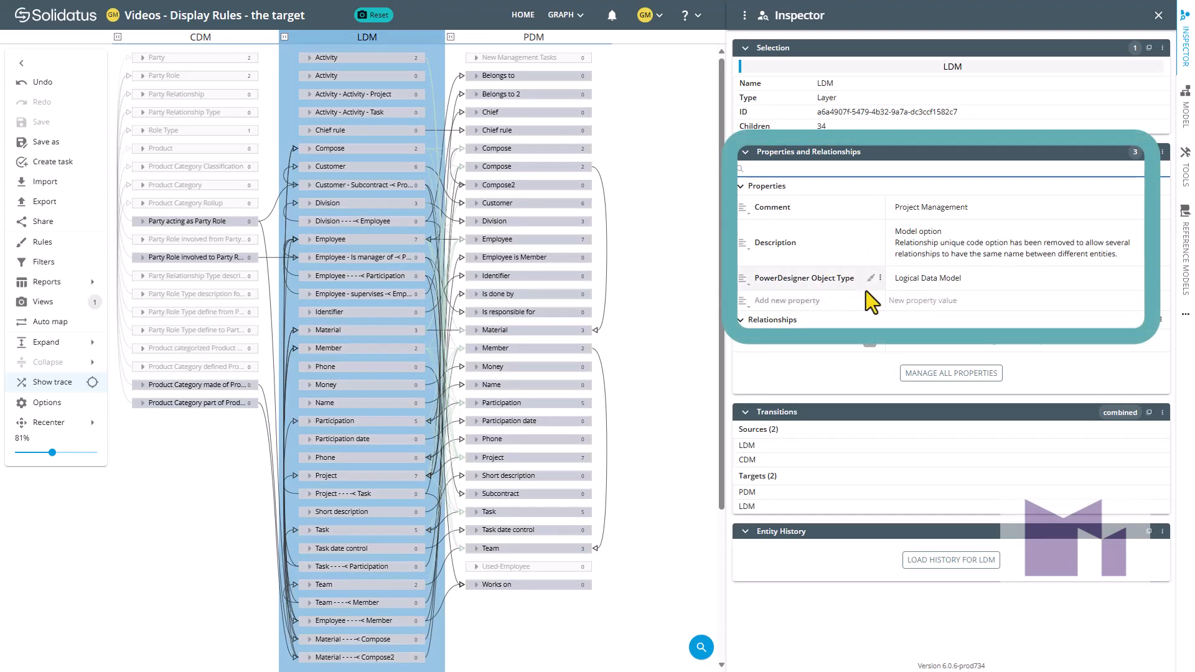
{"action": "left_click", "coordinate": [554, 44]}
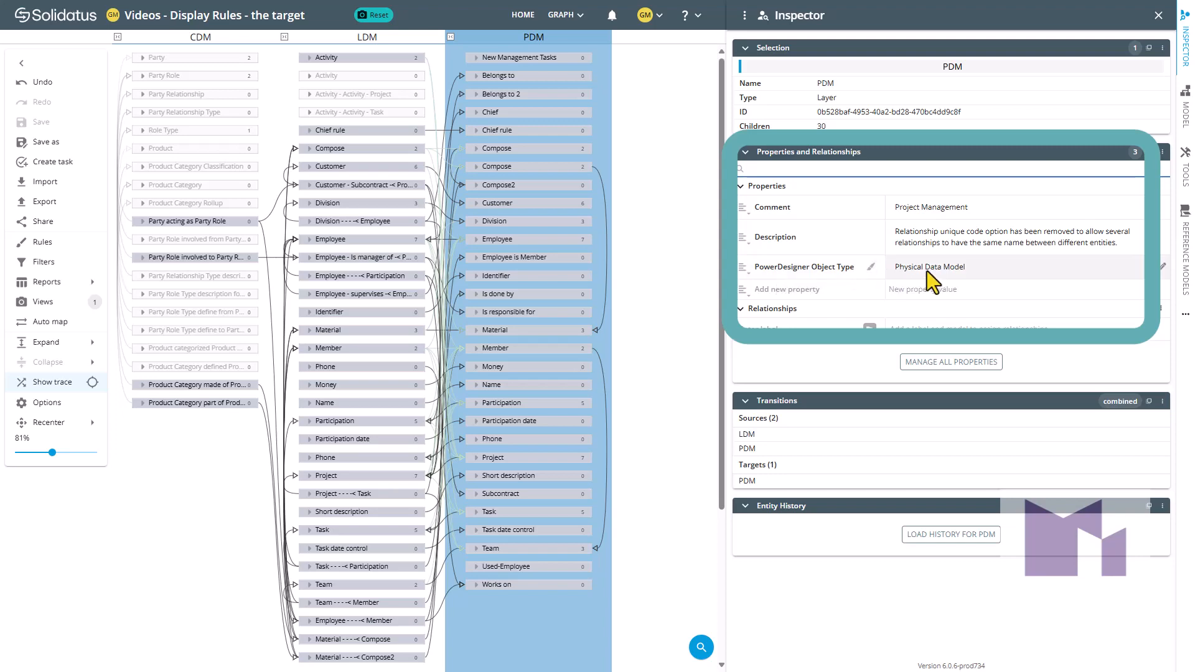
Inspect the PowerDesigner Object Type of the Division objects in the LDM and PDM layers, then clear the selection
{"action": "left_click", "coordinate": [352, 205]}
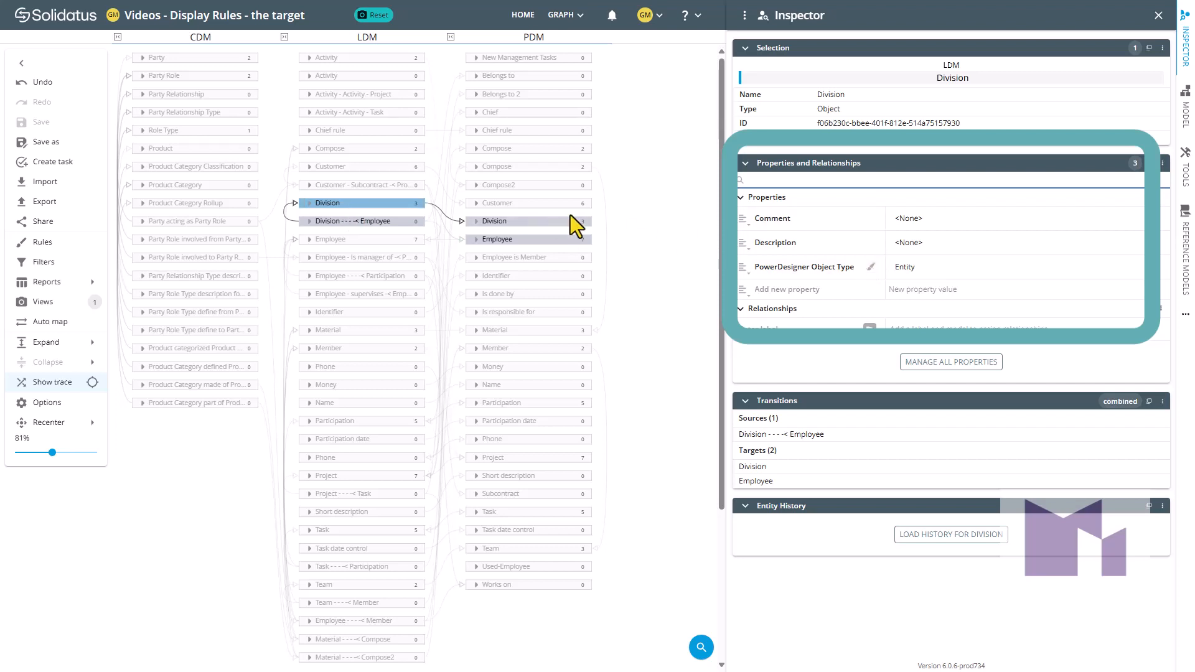
{"action": "left_click", "coordinate": [537, 223]}
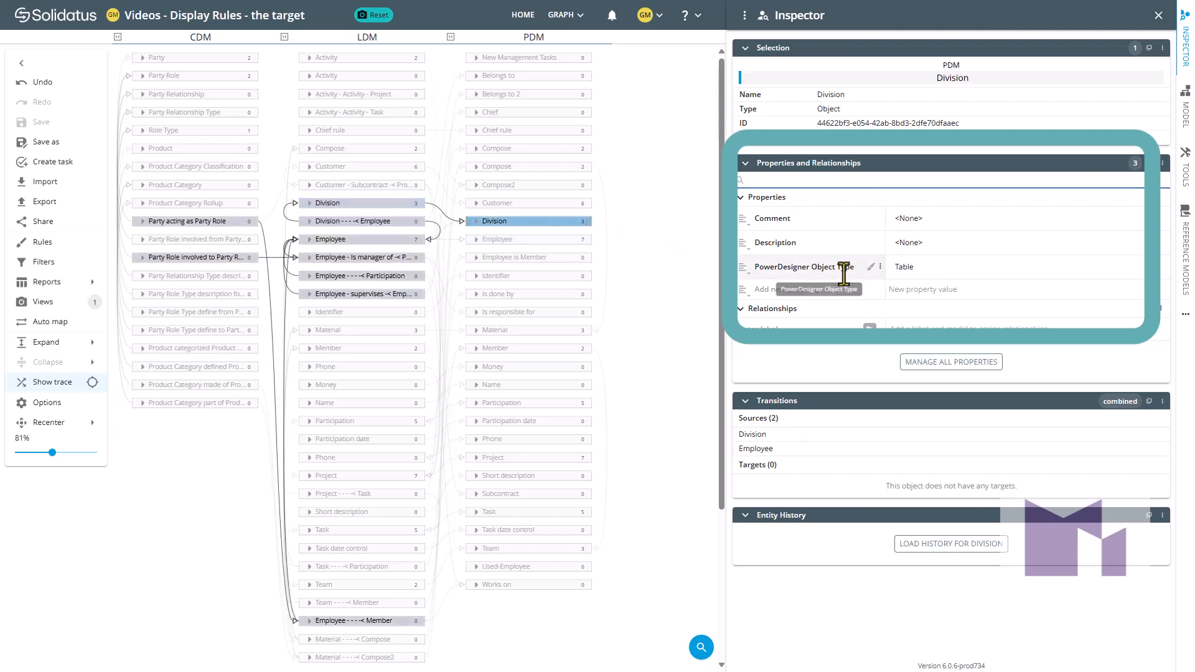
{"action": "left_click", "coordinate": [650, 203]}
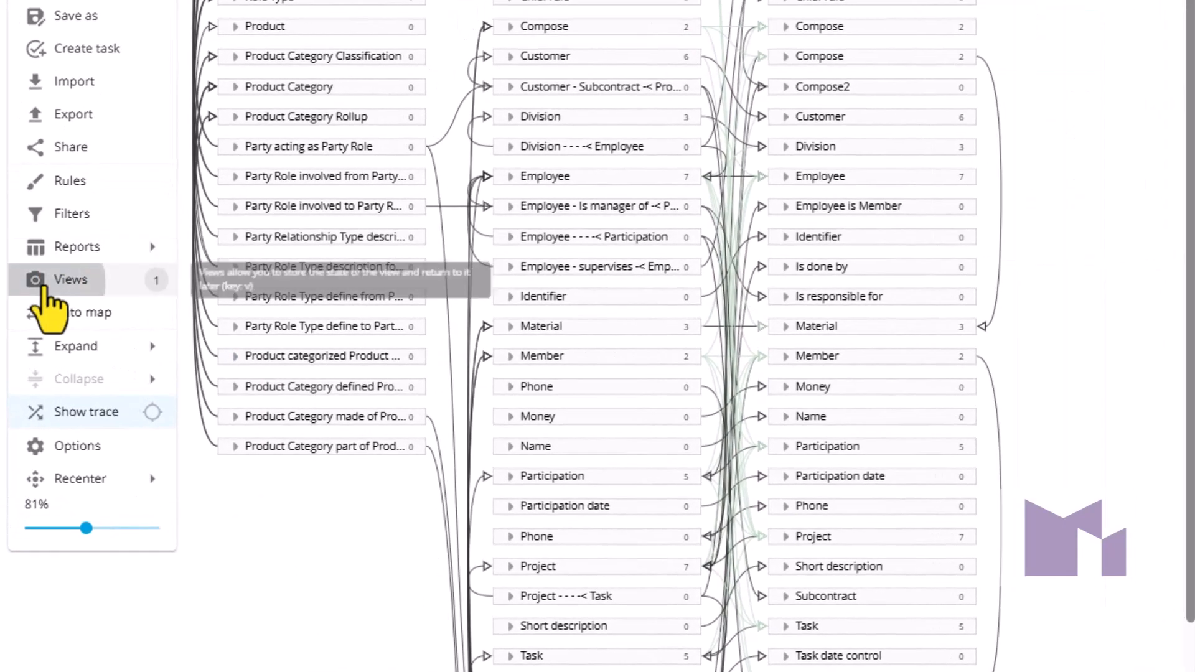
Apply the saved Colourful view to the model and close the list of views
{"action": "left_click", "coordinate": [44, 286]}
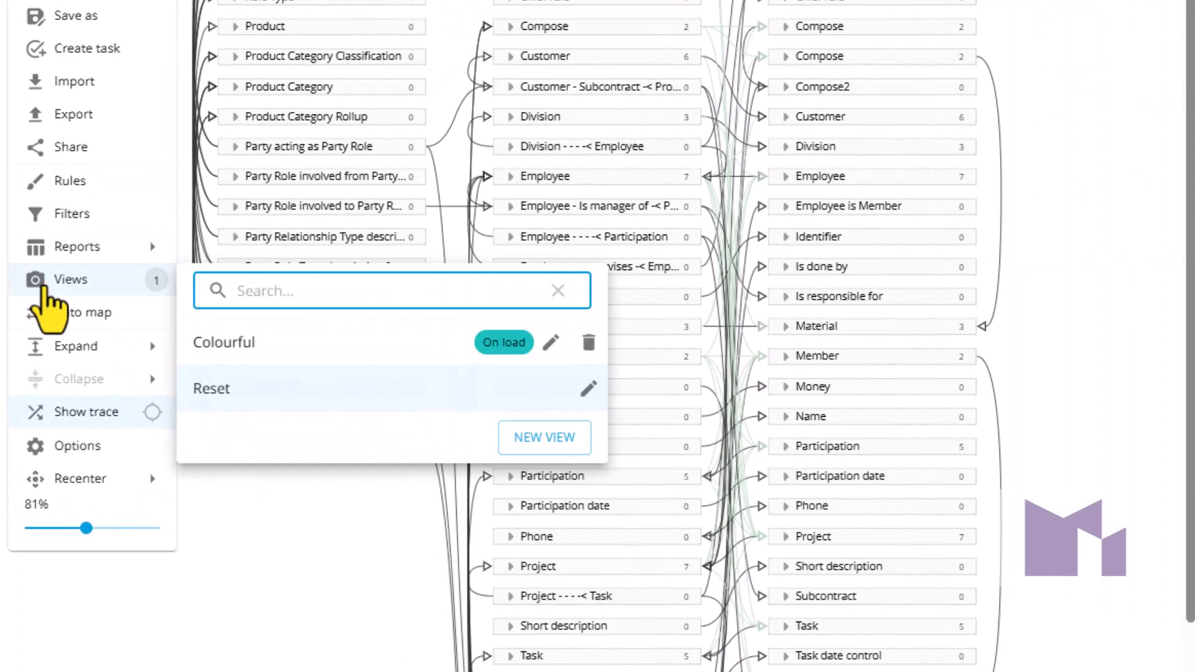
{"action": "left_click", "coordinate": [248, 353]}
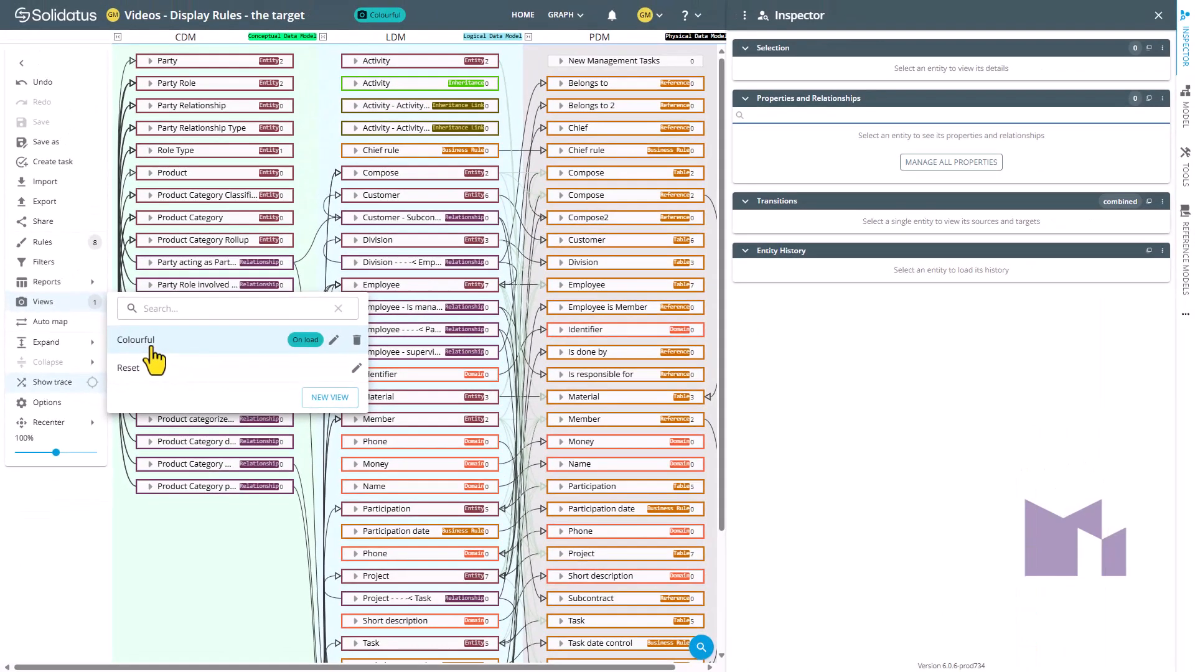
{"action": "left_click", "coordinate": [183, 577]}
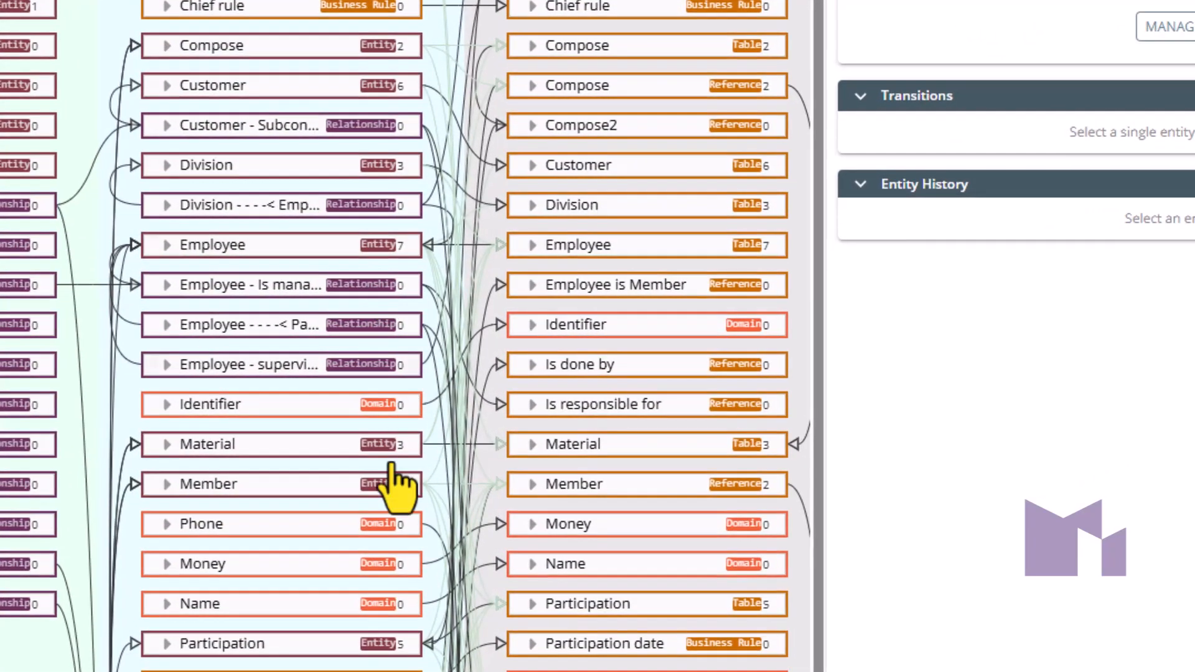
Examine the object type tags and the display rules applied to the LDM layer and its first Activity object, then clear the selection
{"action": "mouse_move", "coordinate": [392, 506]}
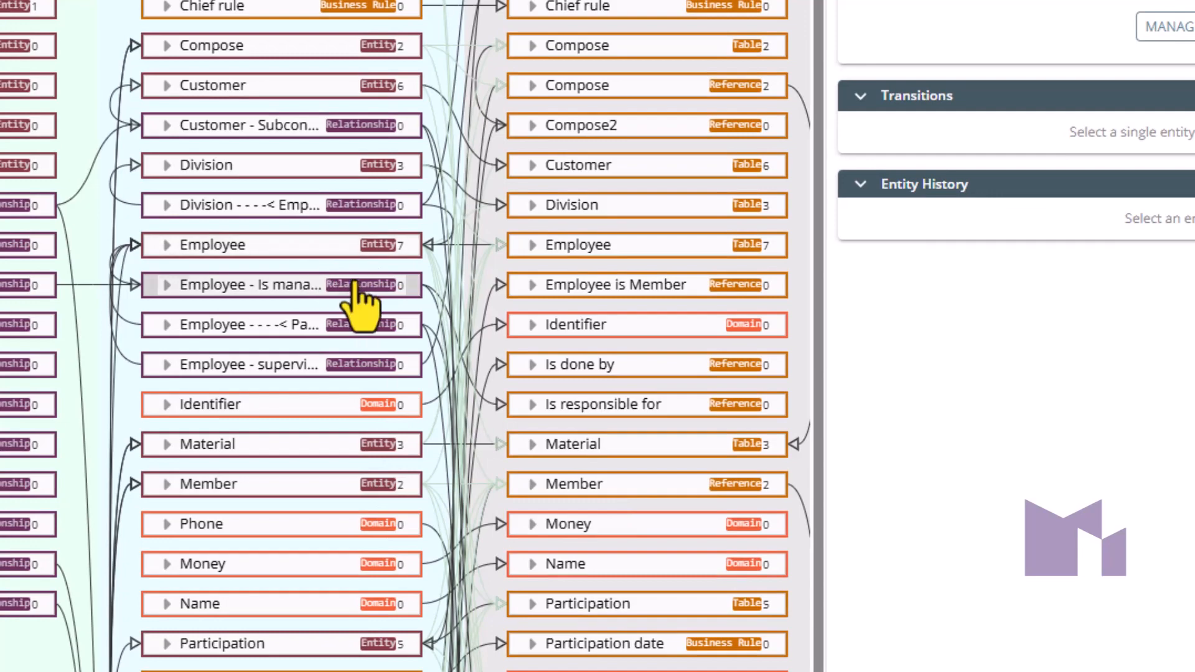
{"action": "mouse_move", "coordinate": [353, 295]}
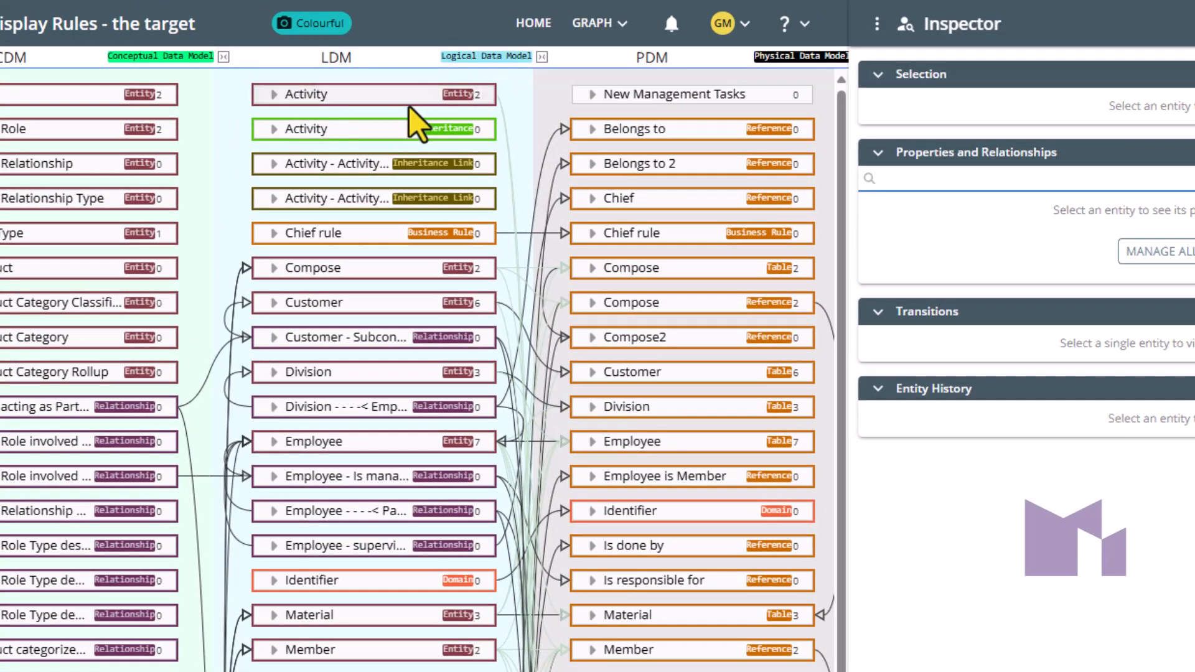
{"action": "mouse_move", "coordinate": [507, 57]}
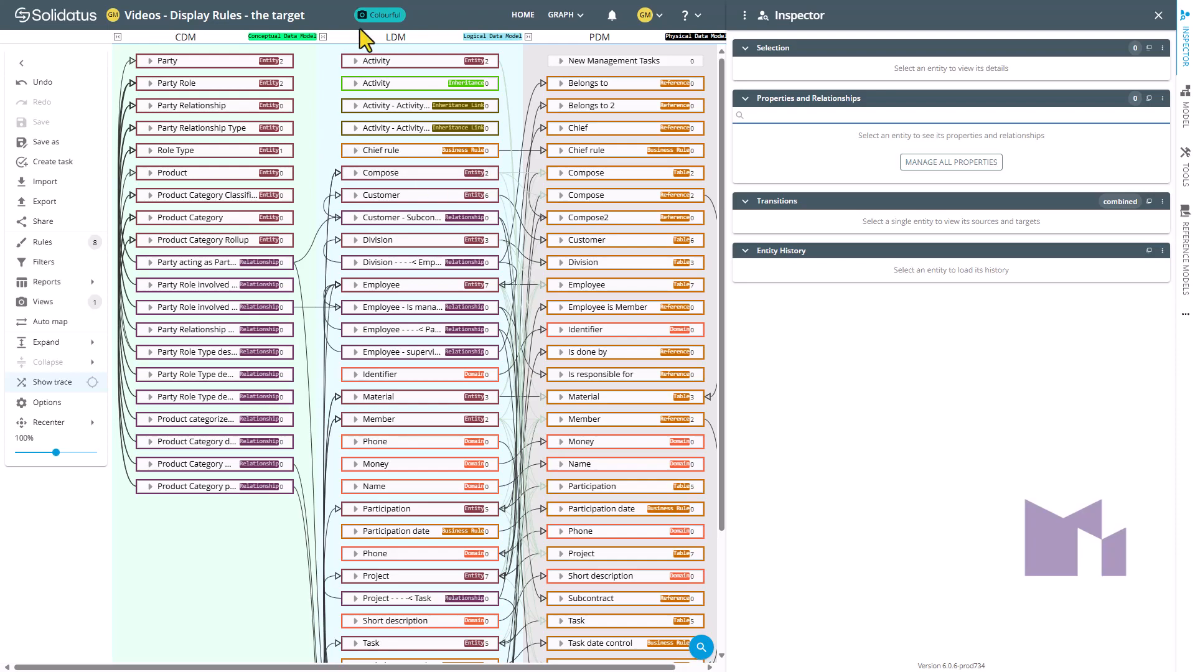
{"action": "left_click", "coordinate": [409, 38]}
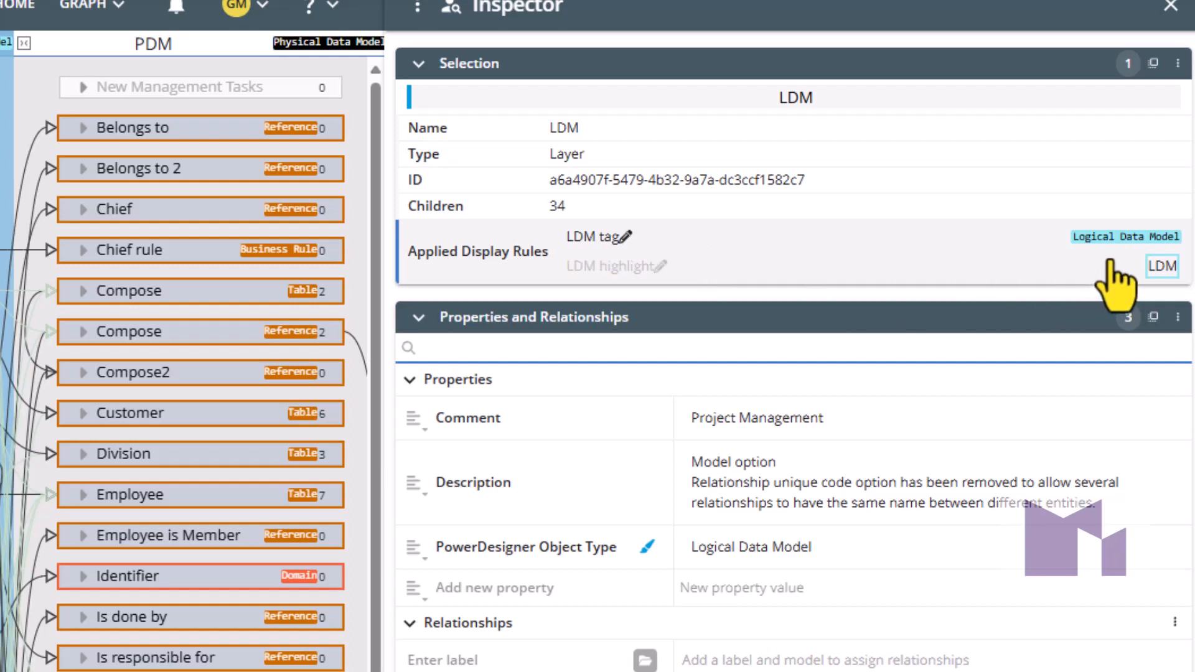
{"action": "mouse_move", "coordinate": [1097, 240]}
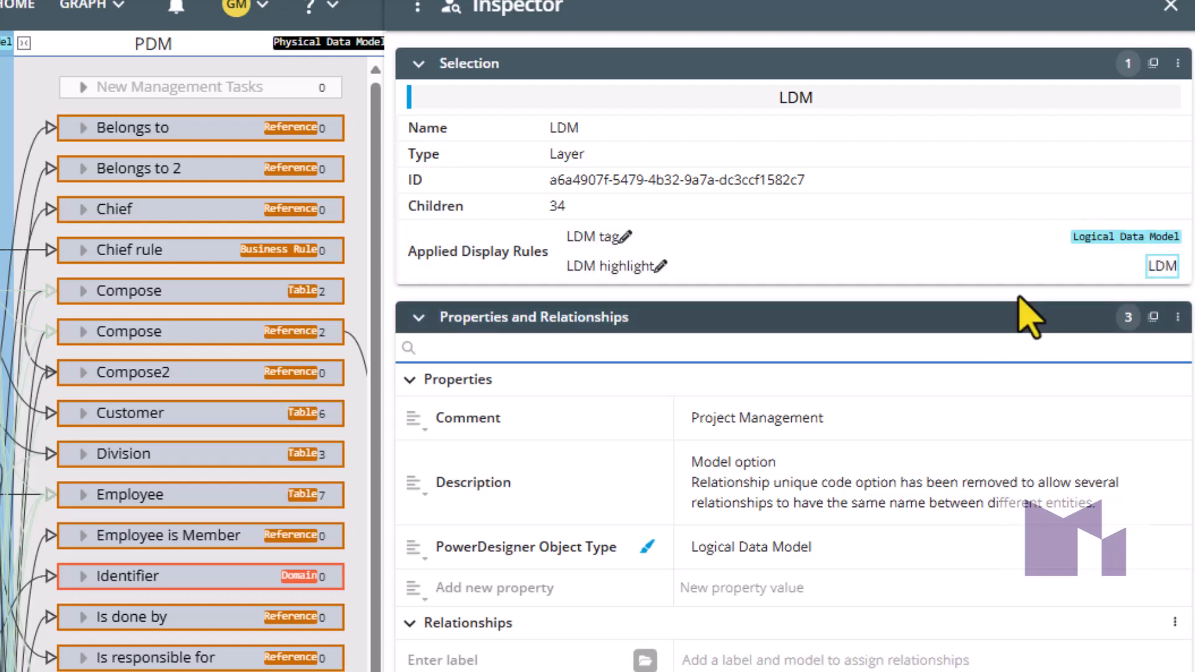
{"action": "left_click", "coordinate": [1162, 266]}
{"action": "left_click", "coordinate": [1161, 267]}
{"action": "left_click", "coordinate": [1161, 267]}
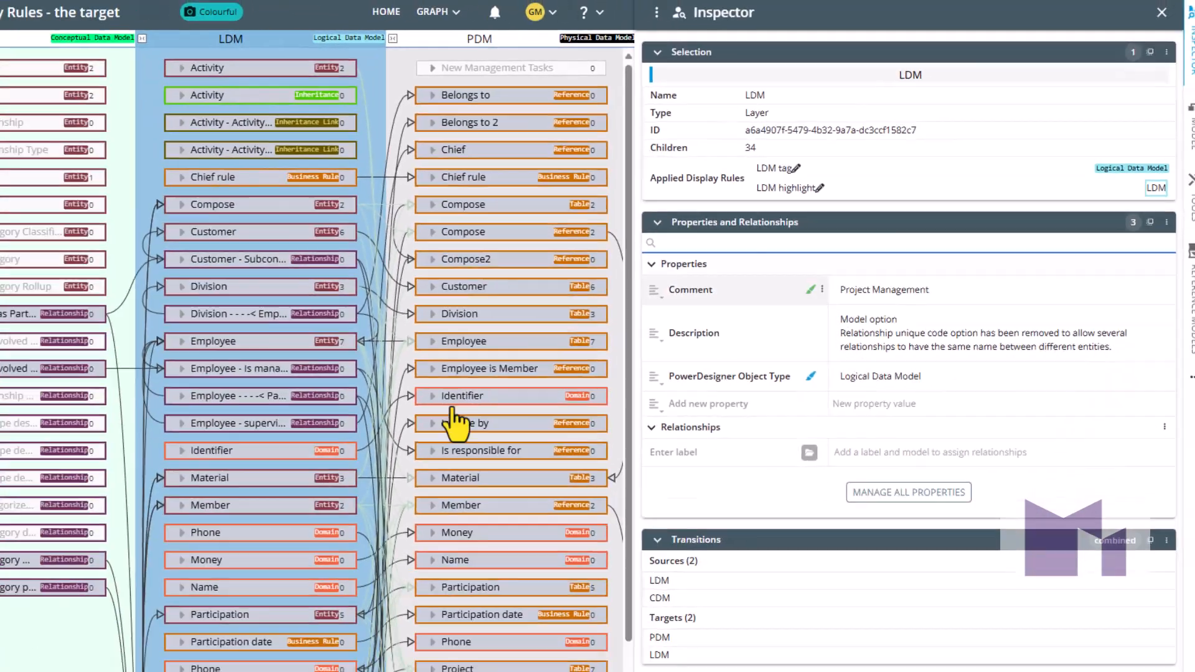
{"action": "left_click", "coordinate": [70, 668]}
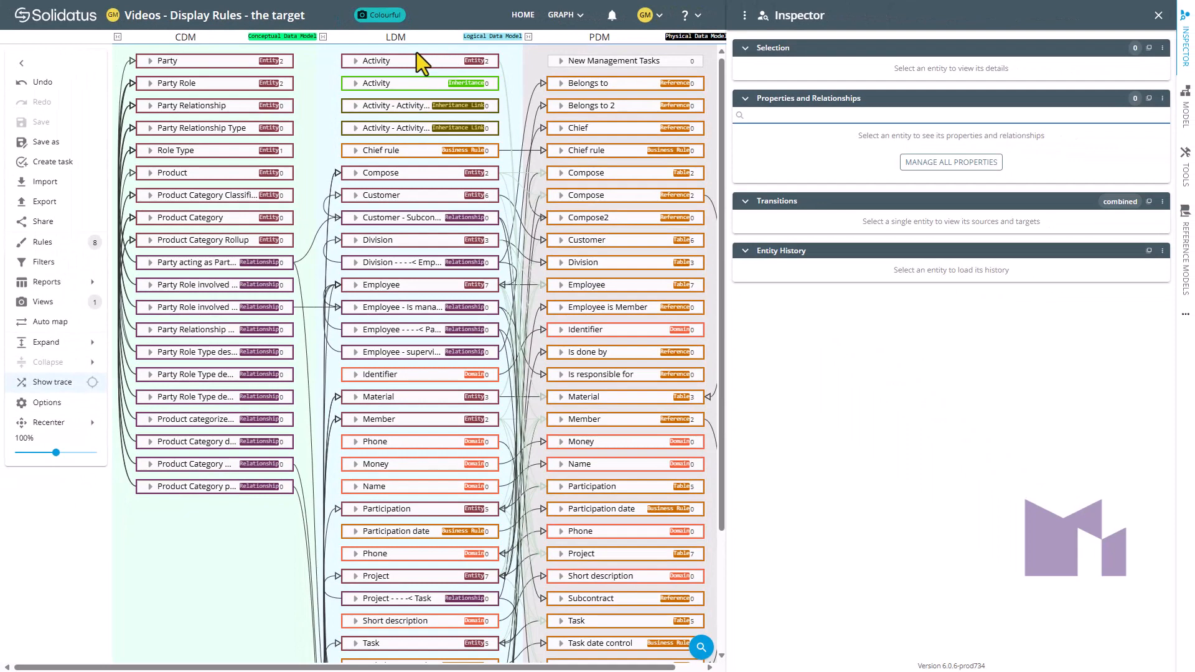
{"action": "left_click", "coordinate": [416, 59]}
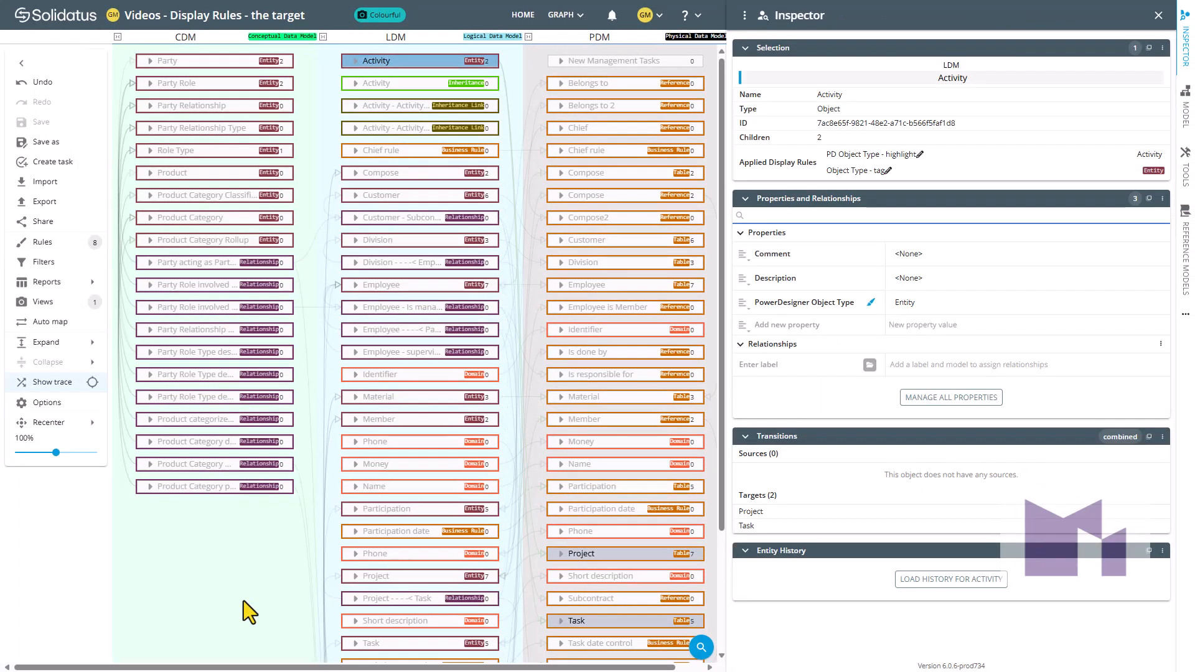
{"action": "left_click", "coordinate": [244, 600]}
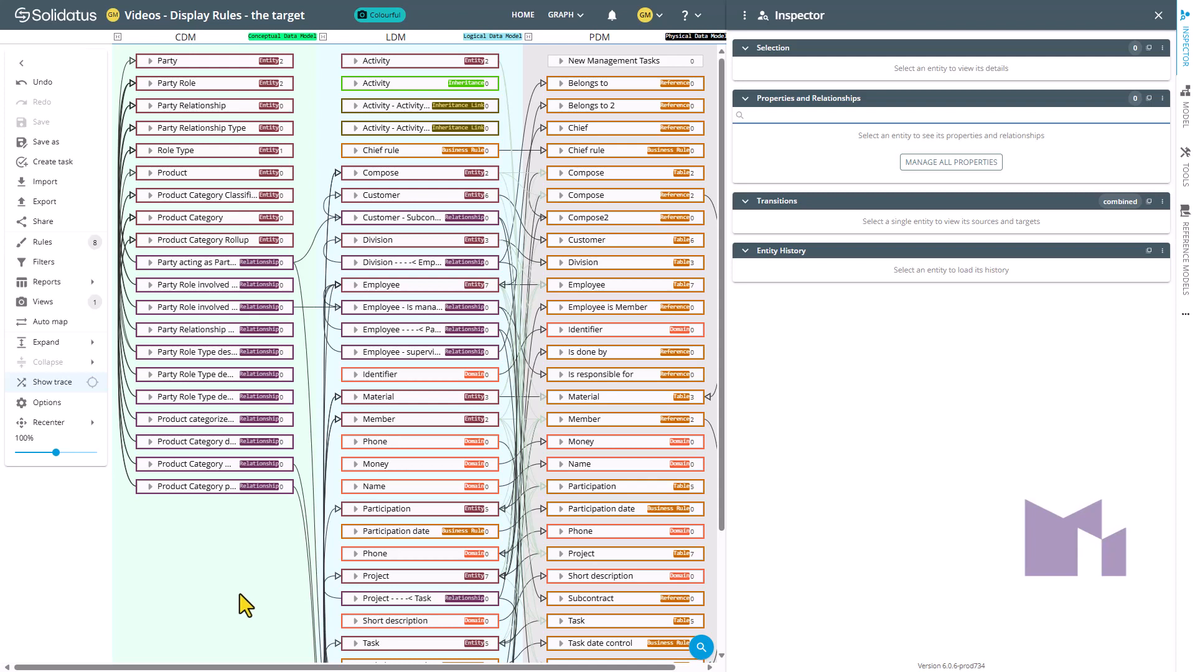
Create a task named "Highlight a Layer" assigned to the listed user, and open its model for editing
{"action": "left_click", "coordinate": [50, 166]}
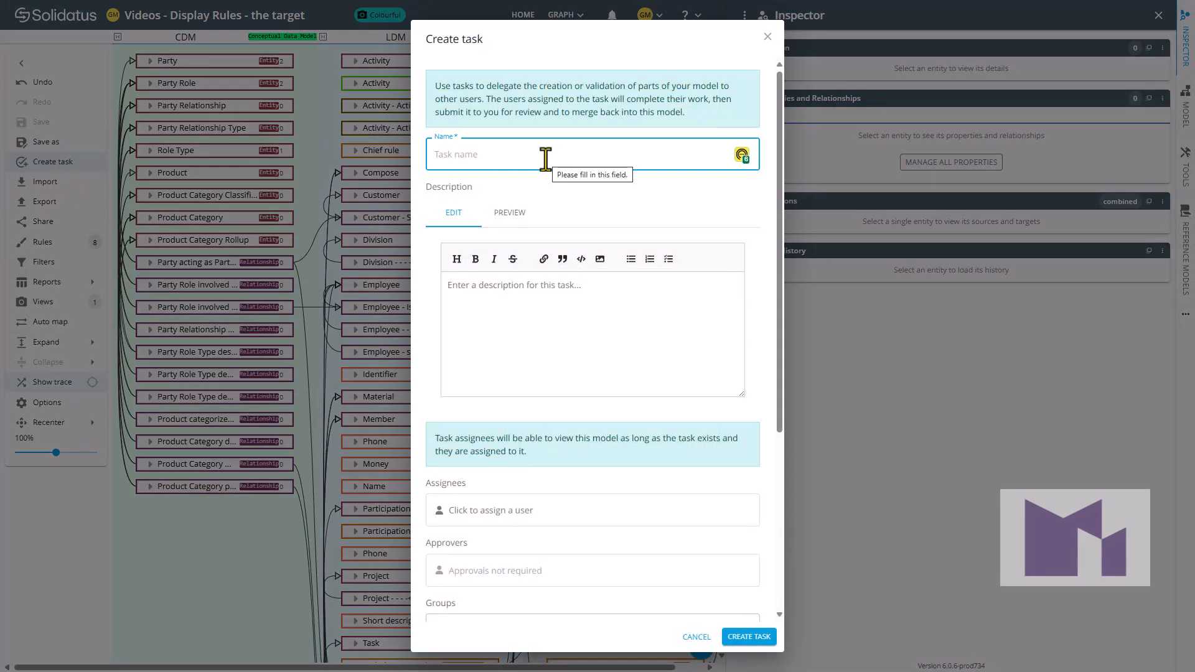
{"action": "type", "text": "Highlight"}
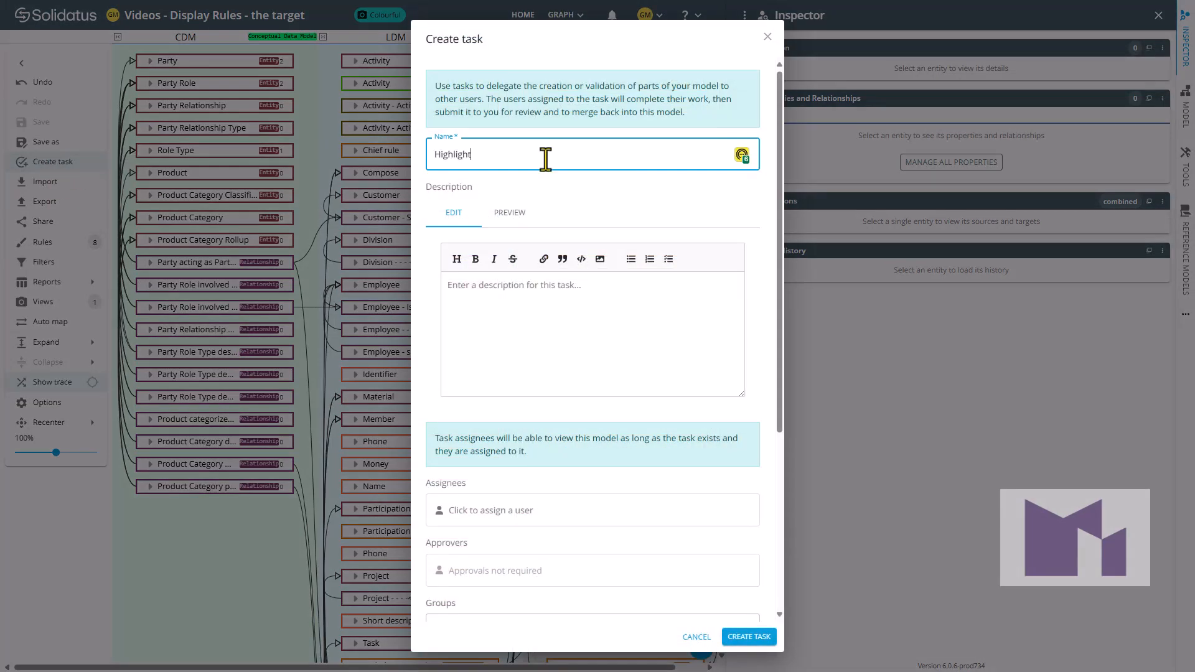
{"action": "type", "text": " a Layer"}
{"action": "left_click", "coordinate": [516, 521]}
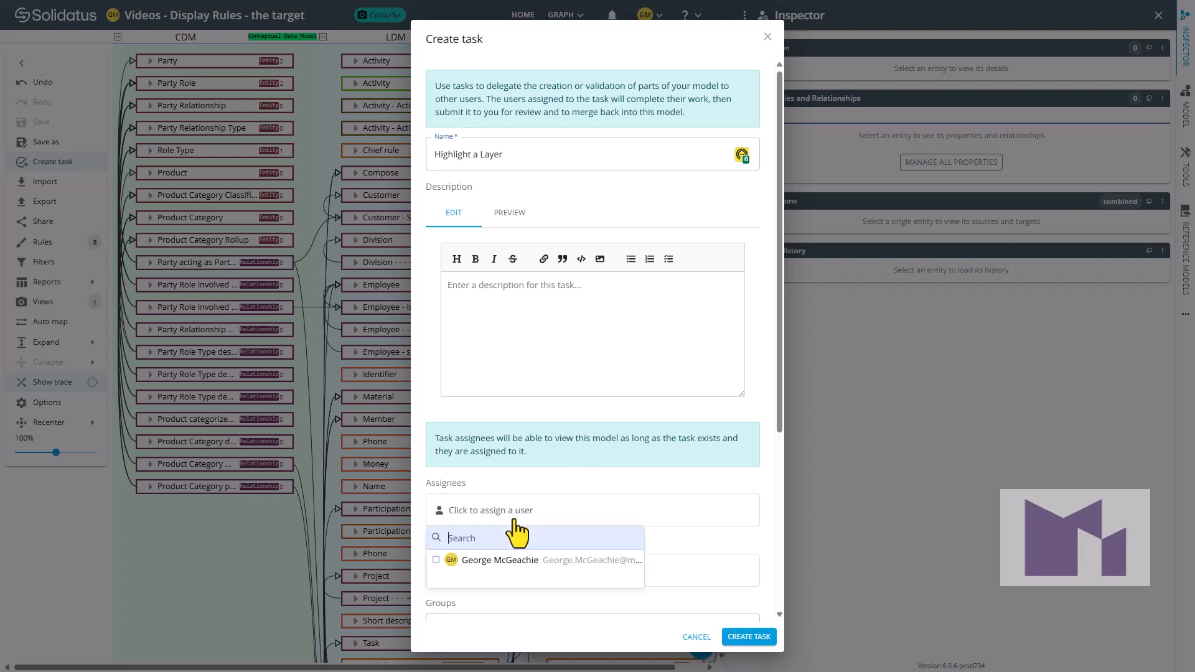
{"action": "left_click", "coordinate": [504, 560]}
{"action": "scroll", "coordinate": [691, 486], "scroll_direction": "down", "scroll_amount": 4}
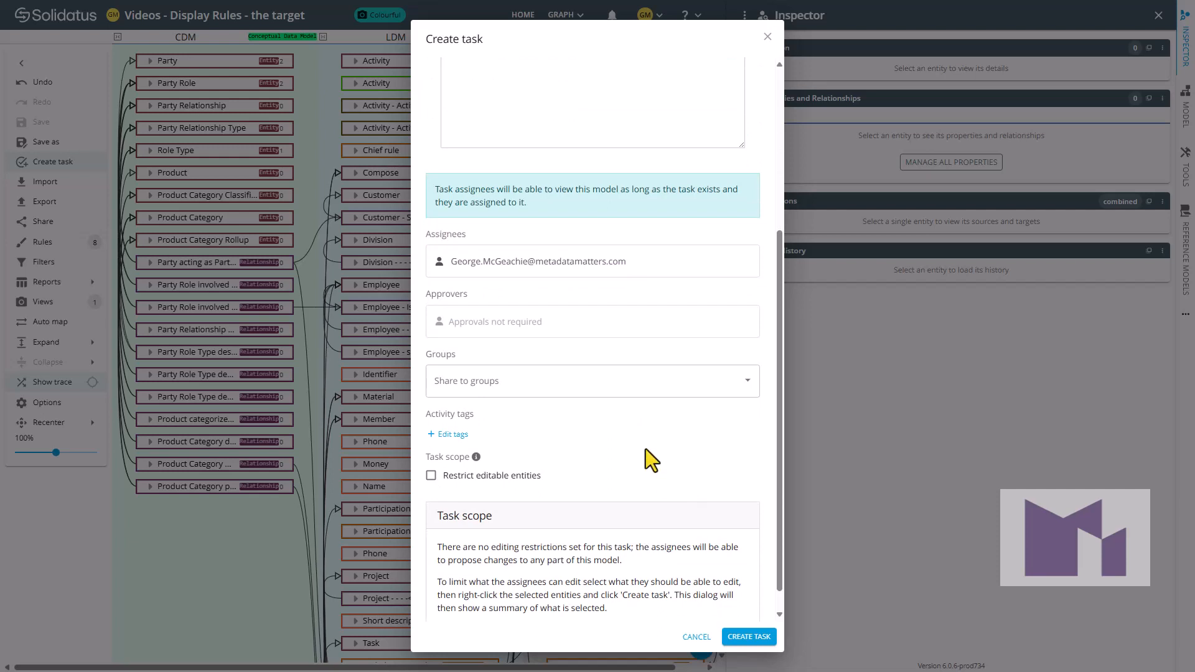
{"action": "scroll", "coordinate": [645, 447], "scroll_direction": "down", "scroll_amount": 1}
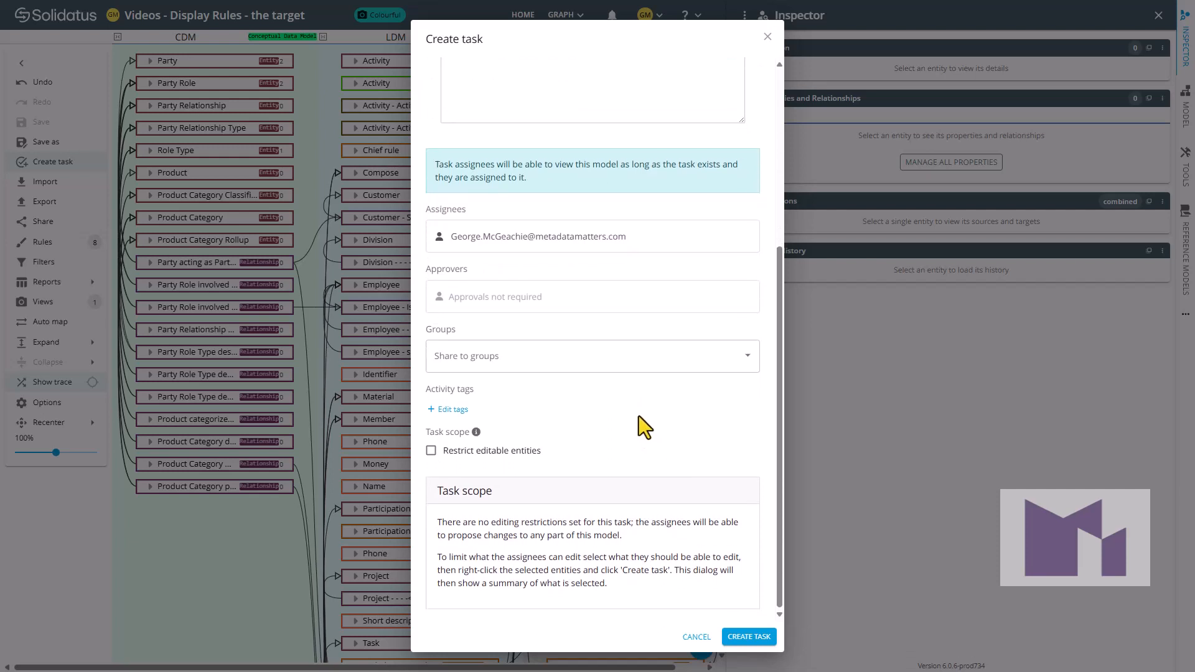
{"action": "left_click", "coordinate": [747, 636]}
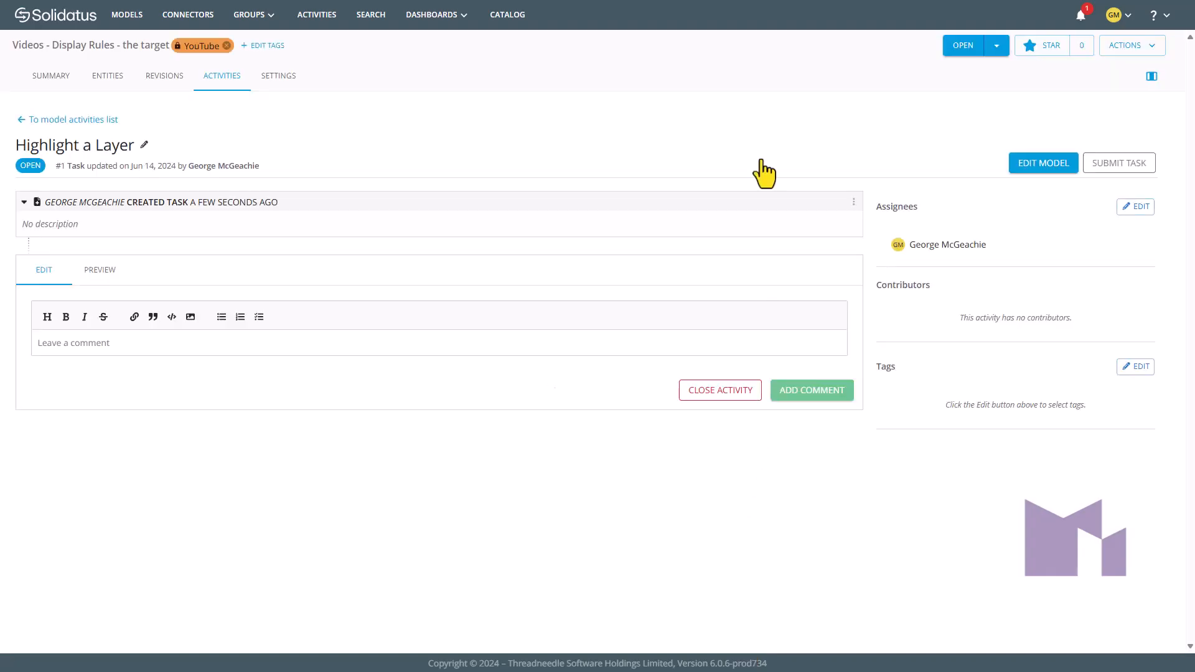
{"action": "left_click", "coordinate": [1040, 165]}
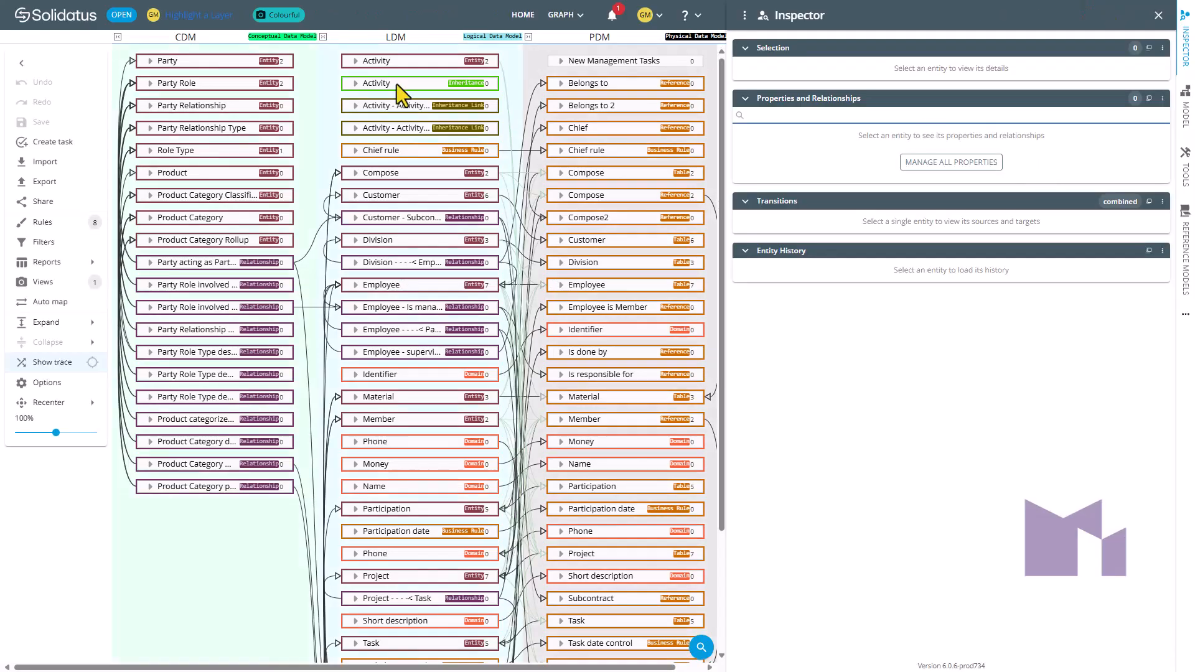
Delete the Transitions, Data Modelling and Layers query modules with their display rules, and close the Queries Manager
{"action": "left_click", "coordinate": [27, 224]}
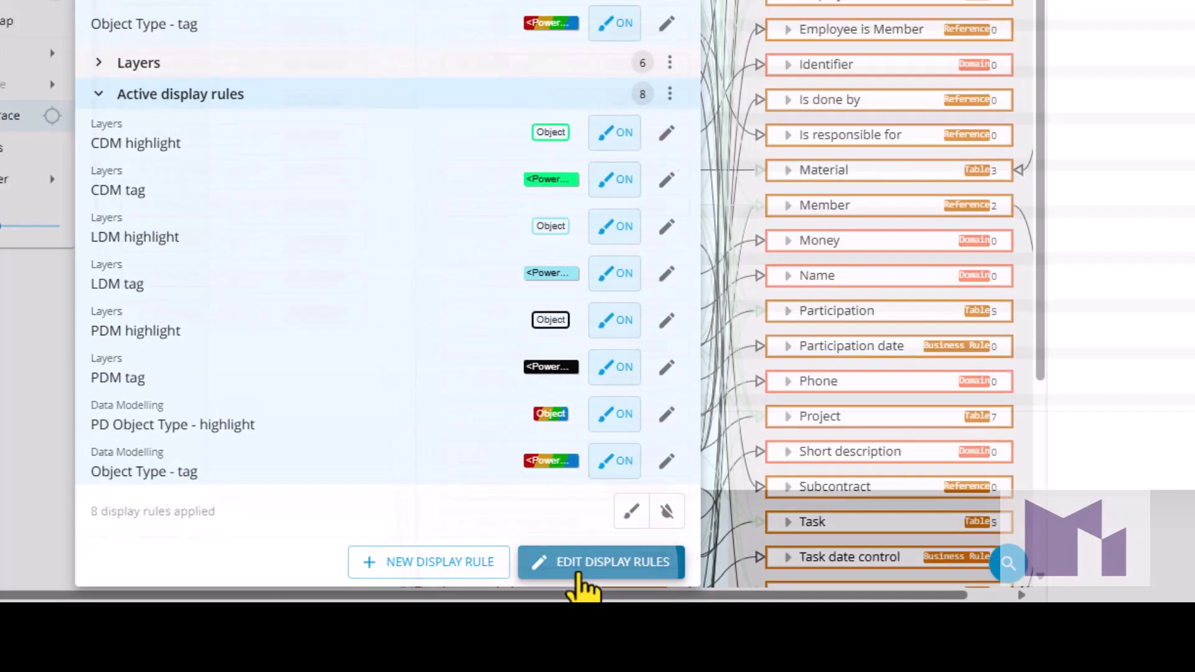
{"action": "left_click", "coordinate": [596, 569]}
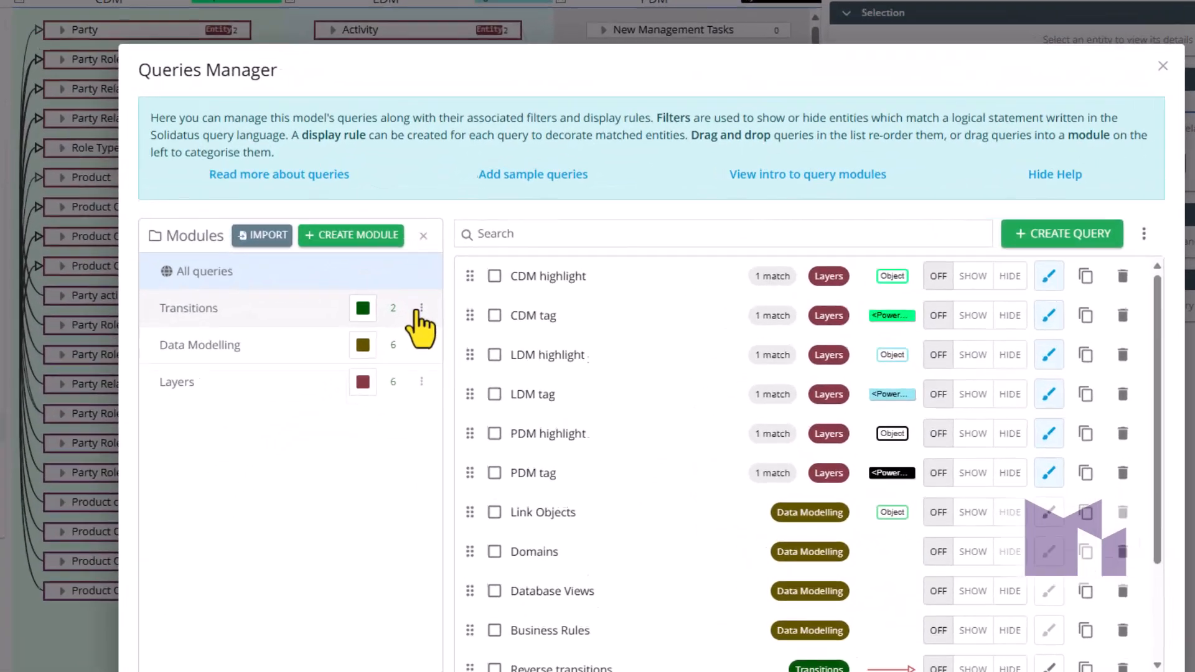
{"action": "left_click", "coordinate": [422, 271]}
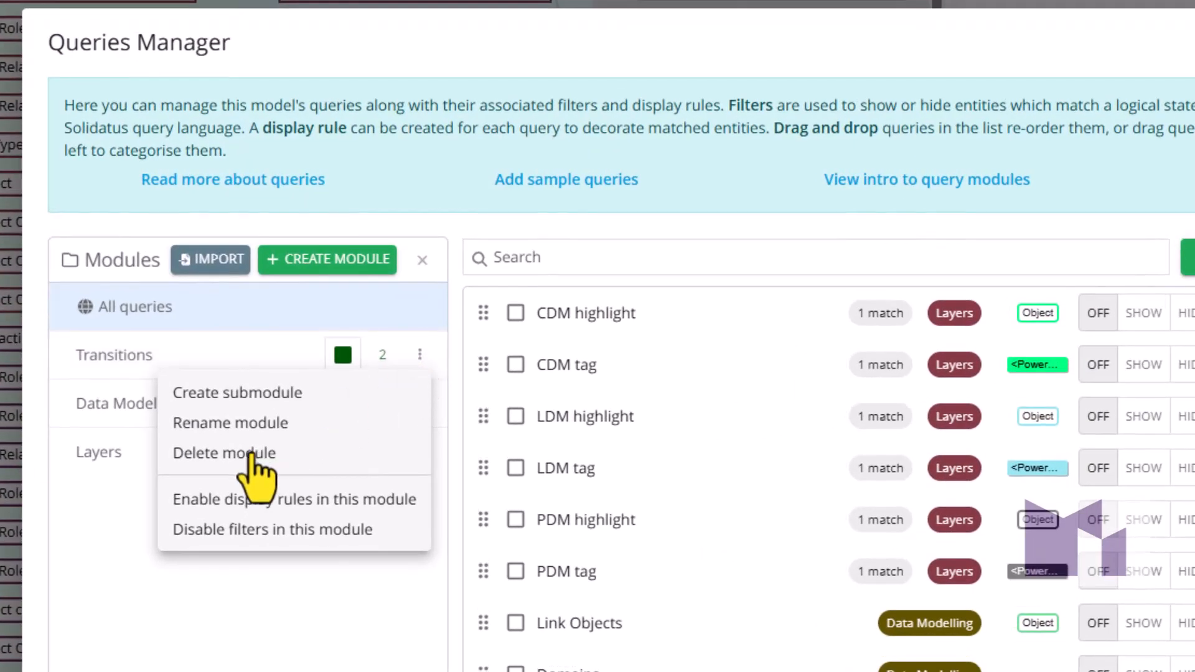
{"action": "left_click", "coordinate": [251, 453]}
{"action": "left_click", "coordinate": [419, 354]}
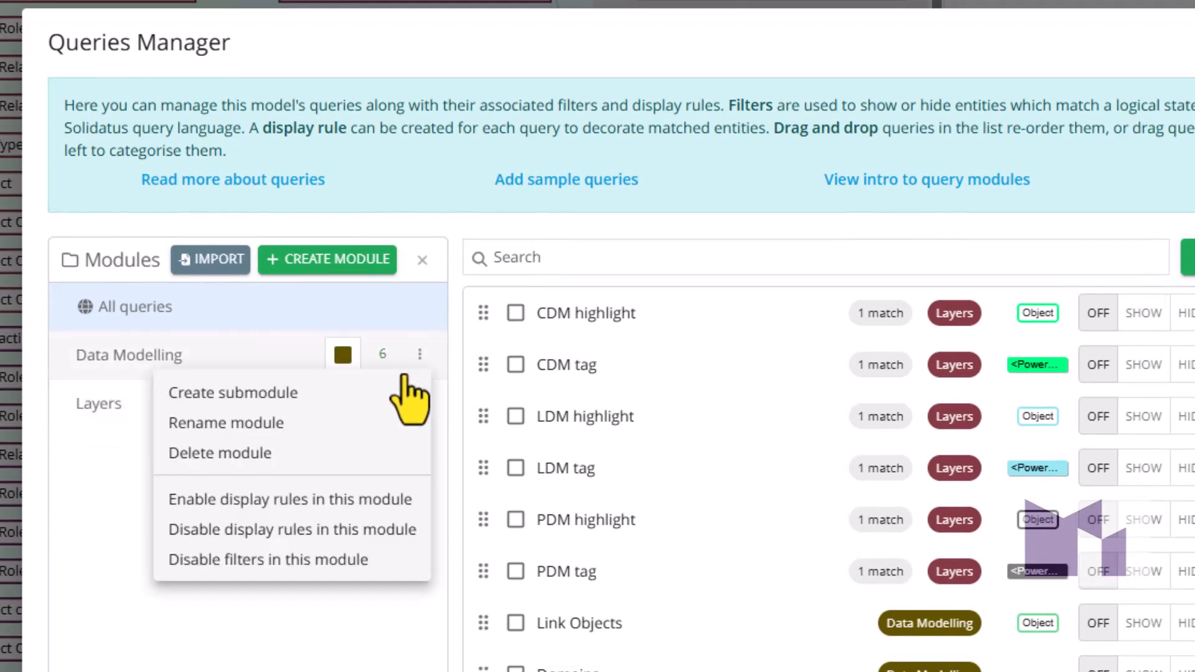
{"action": "left_click", "coordinate": [225, 455]}
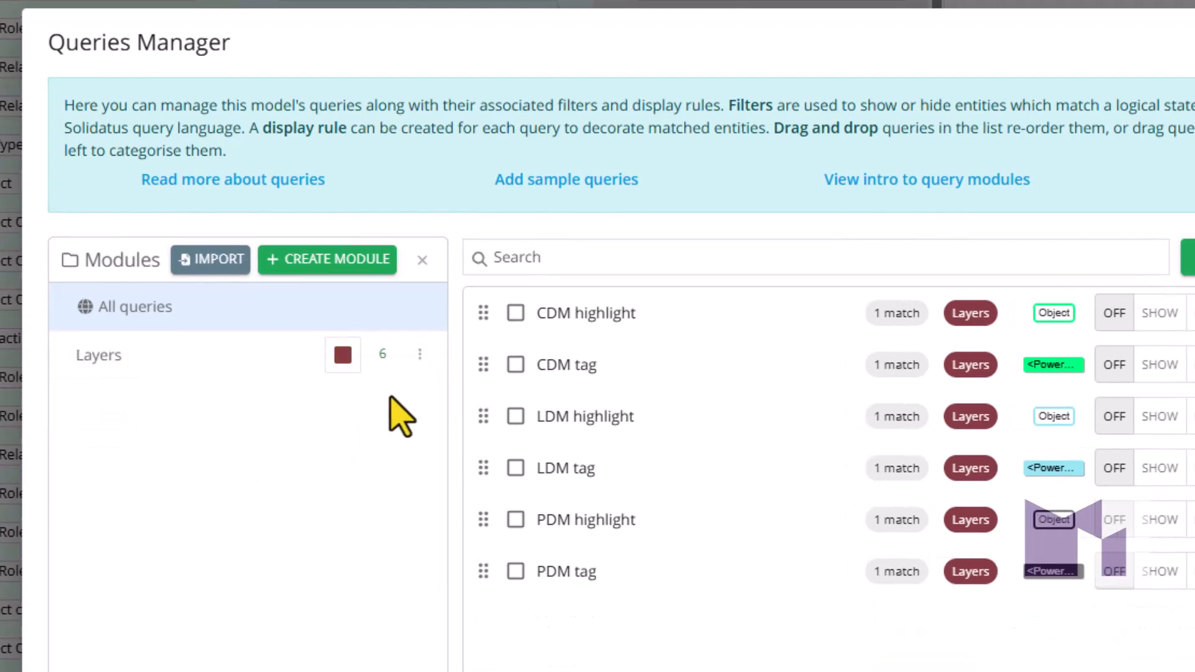
{"action": "left_click", "coordinate": [418, 356]}
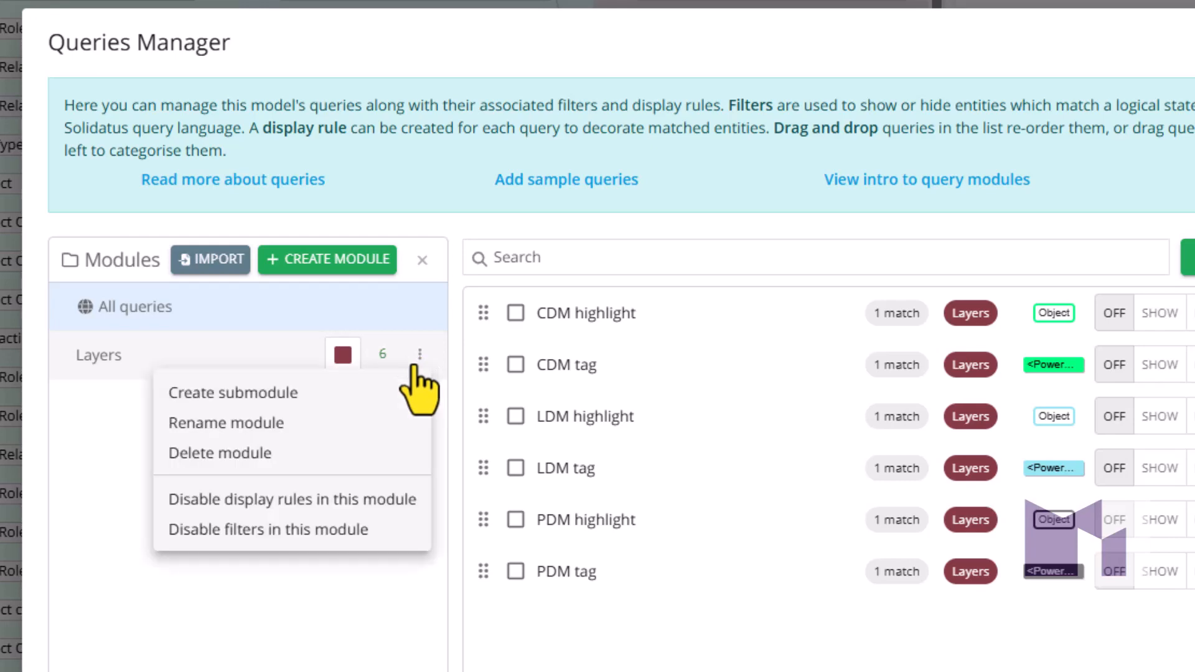
{"action": "left_click", "coordinate": [232, 459]}
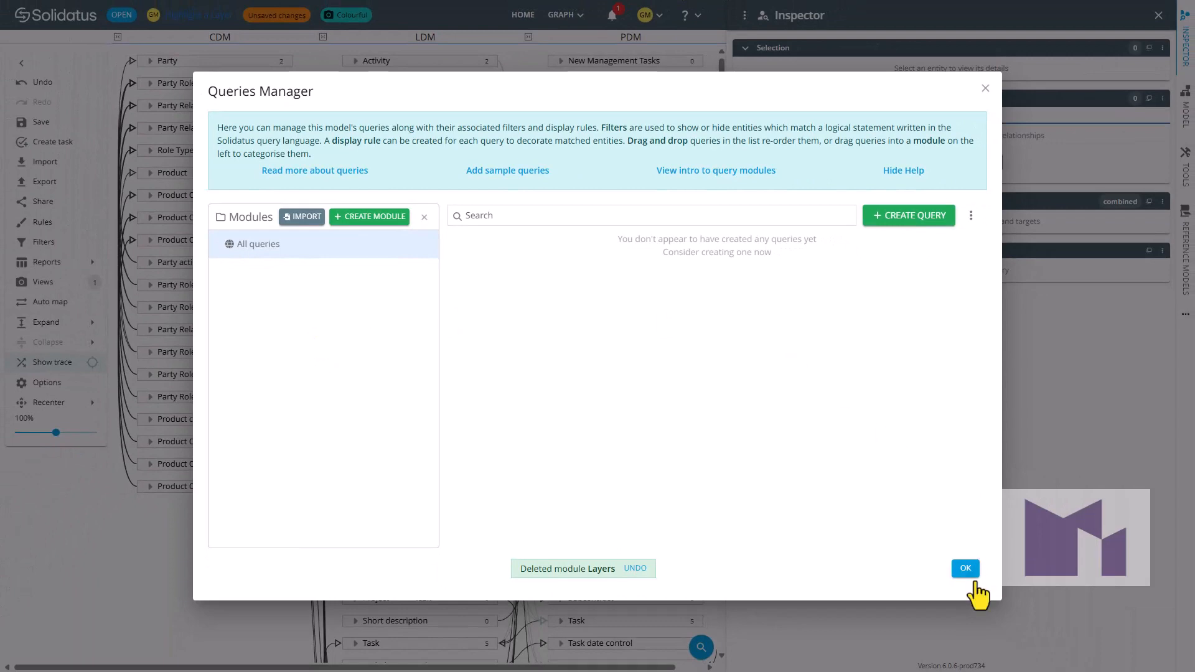
{"action": "left_click", "coordinate": [966, 569]}
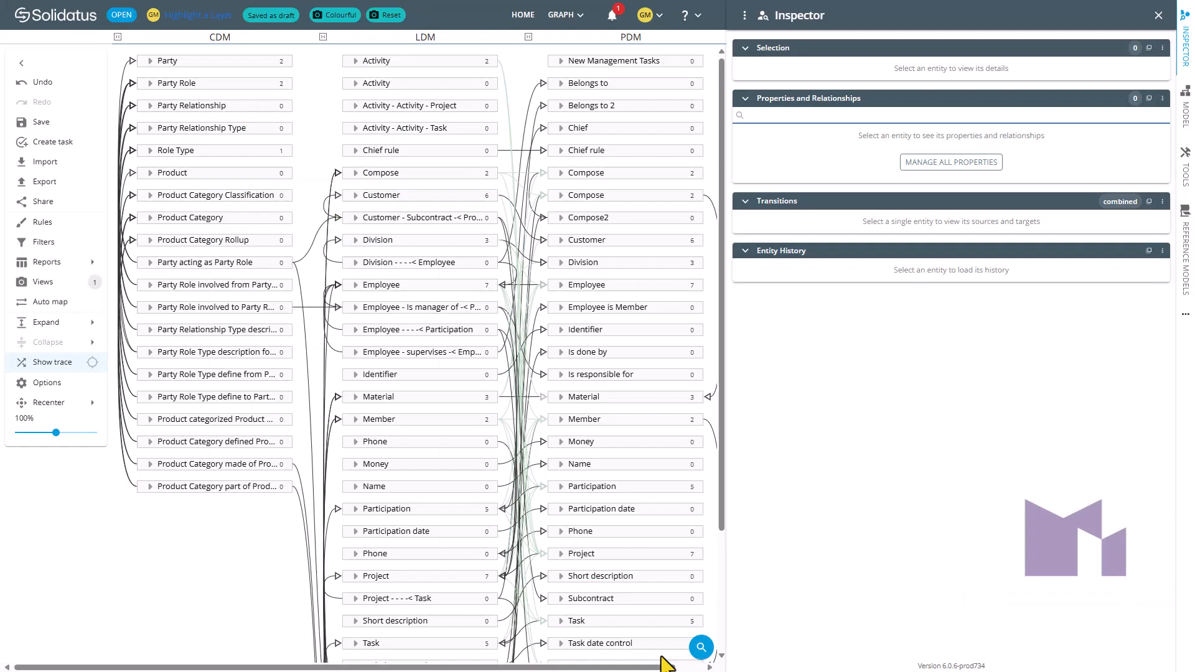
Search the model with the query isLayer() and clear the selection of the matched layer
{"action": "left_click", "coordinate": [701, 647]}
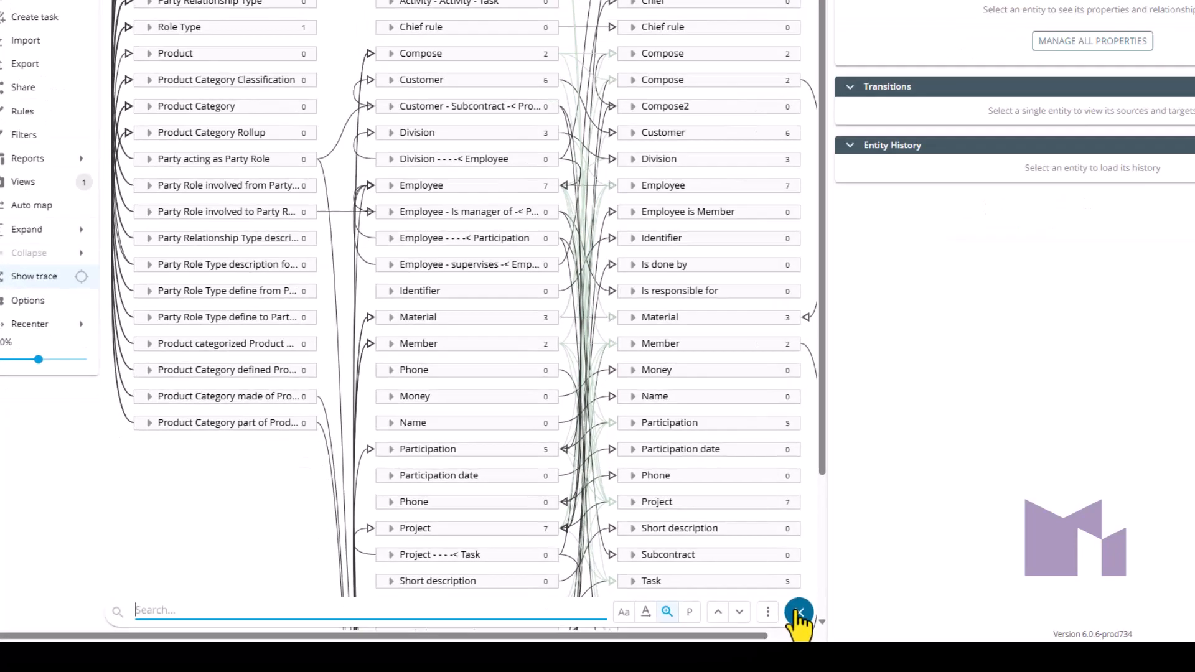
{"action": "type", "text": "isL"}
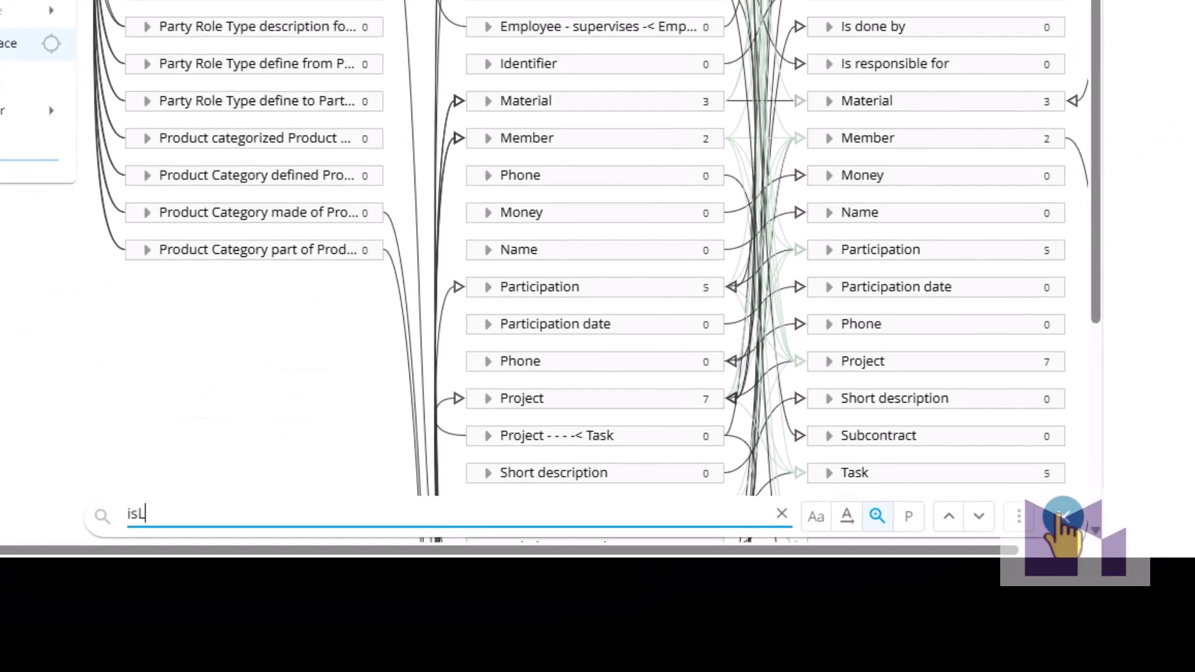
{"action": "type", "text": "ayer()"}
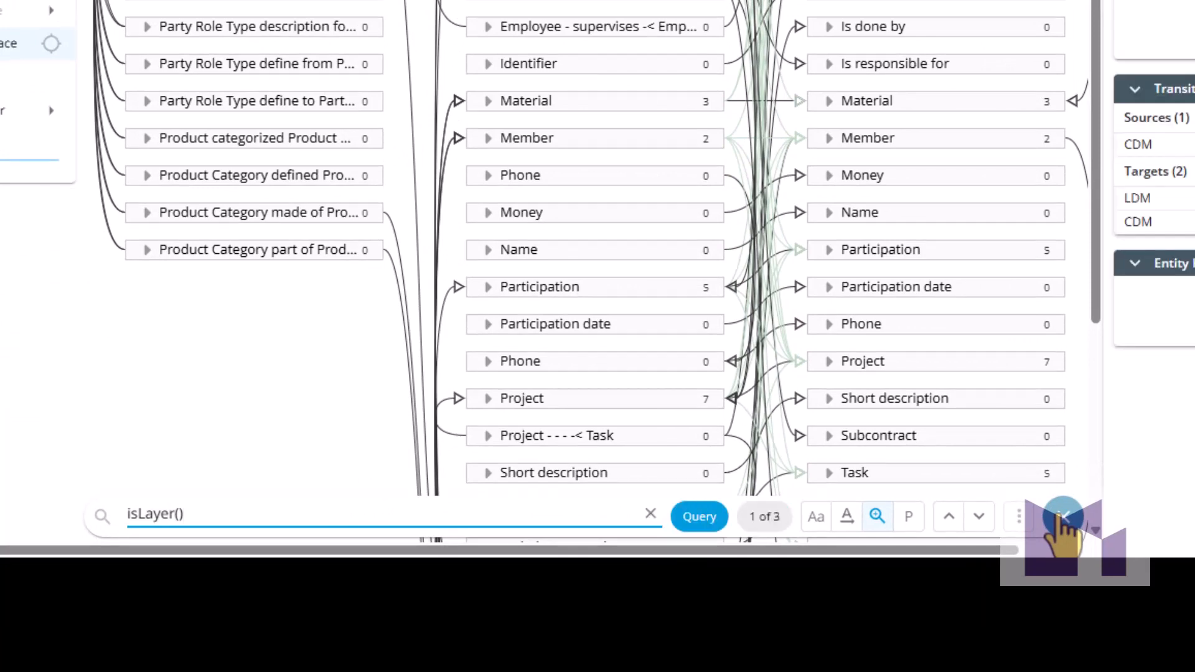
{"action": "key", "text": "ctrl+a"}
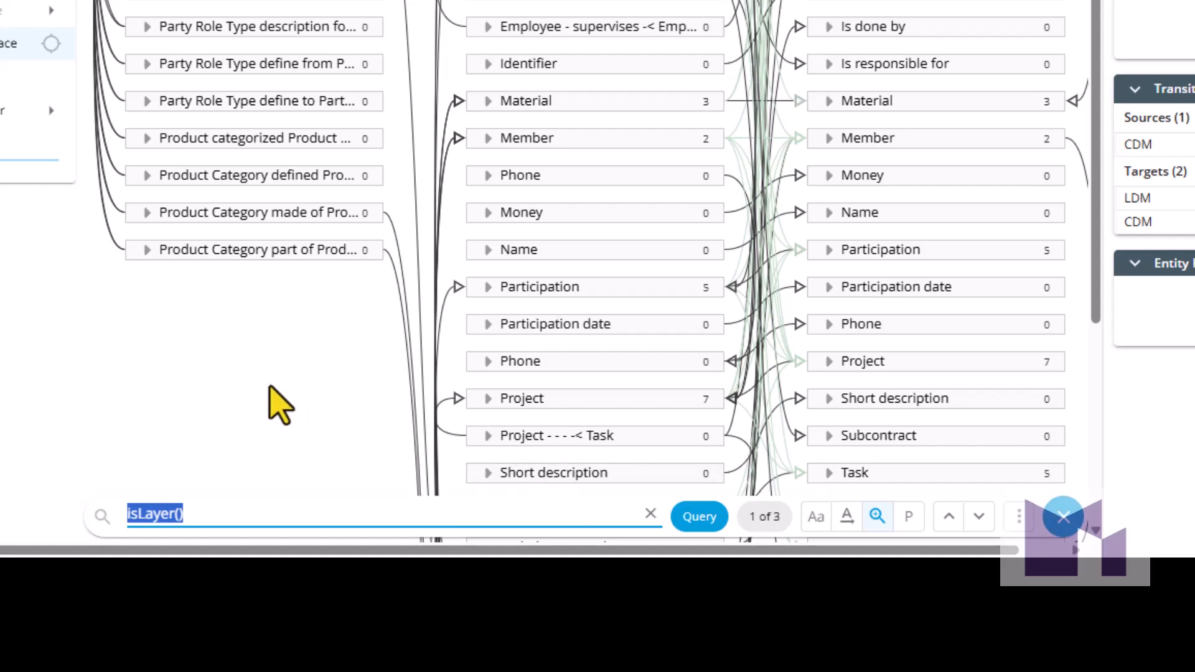
{"action": "left_click", "coordinate": [270, 385]}
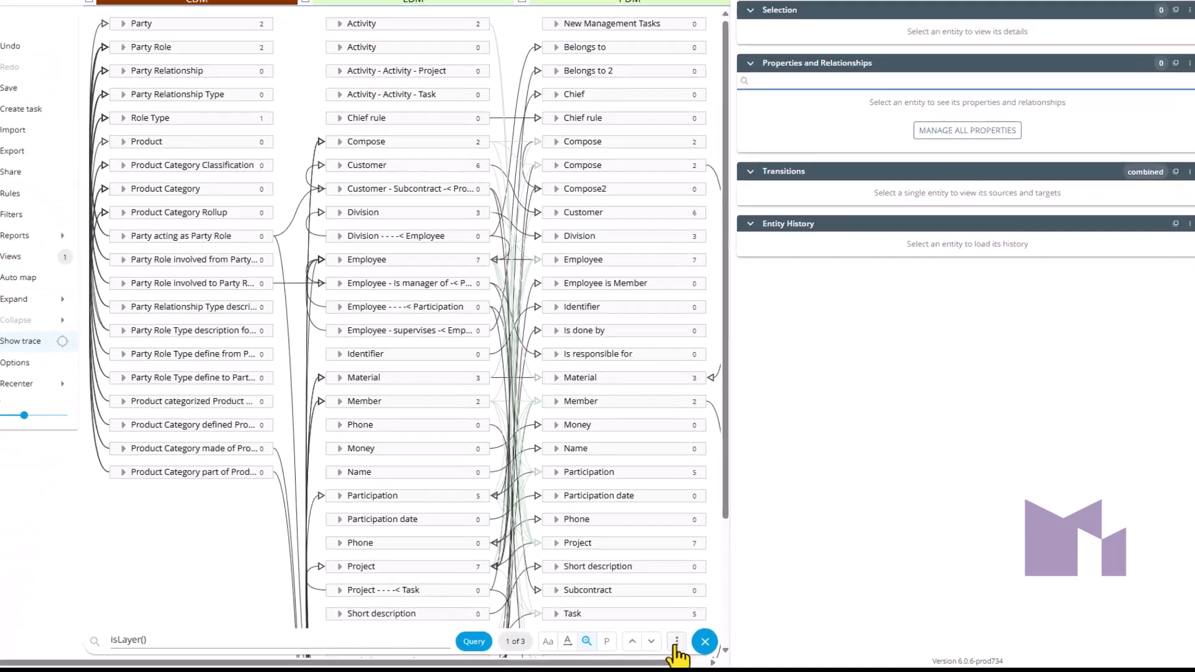
Create a display rule from the isLayer() search results as a highlight with the fixed light green colour #B8E986
{"action": "left_click", "coordinate": [676, 641]}
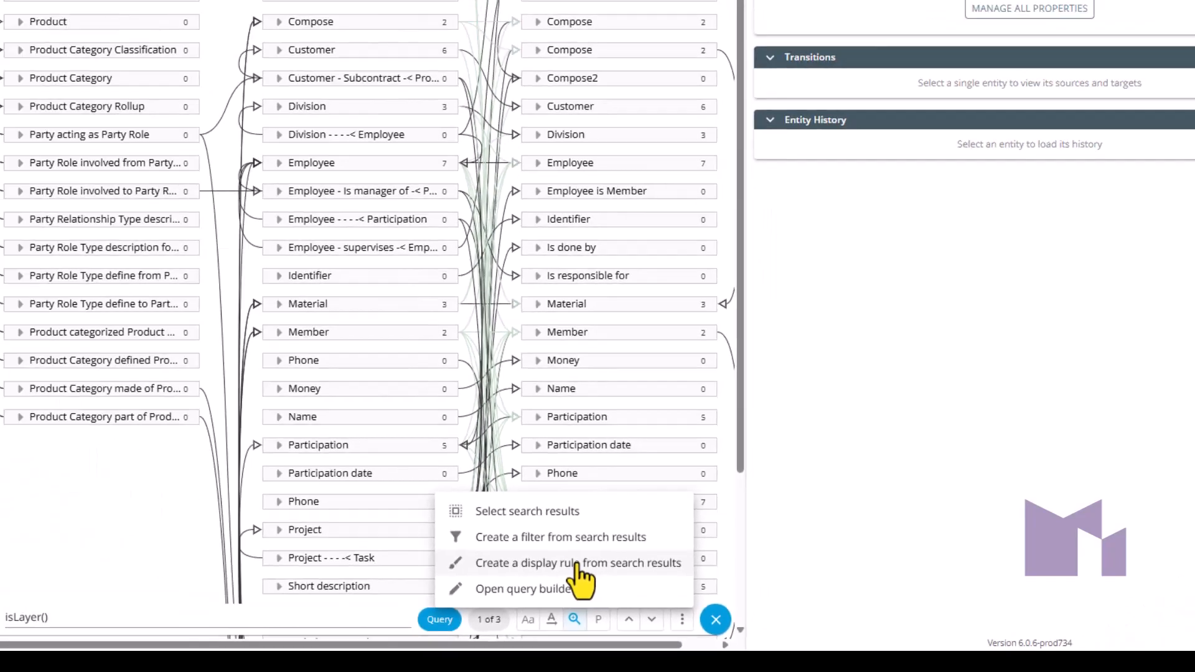
{"action": "left_click", "coordinate": [534, 460]}
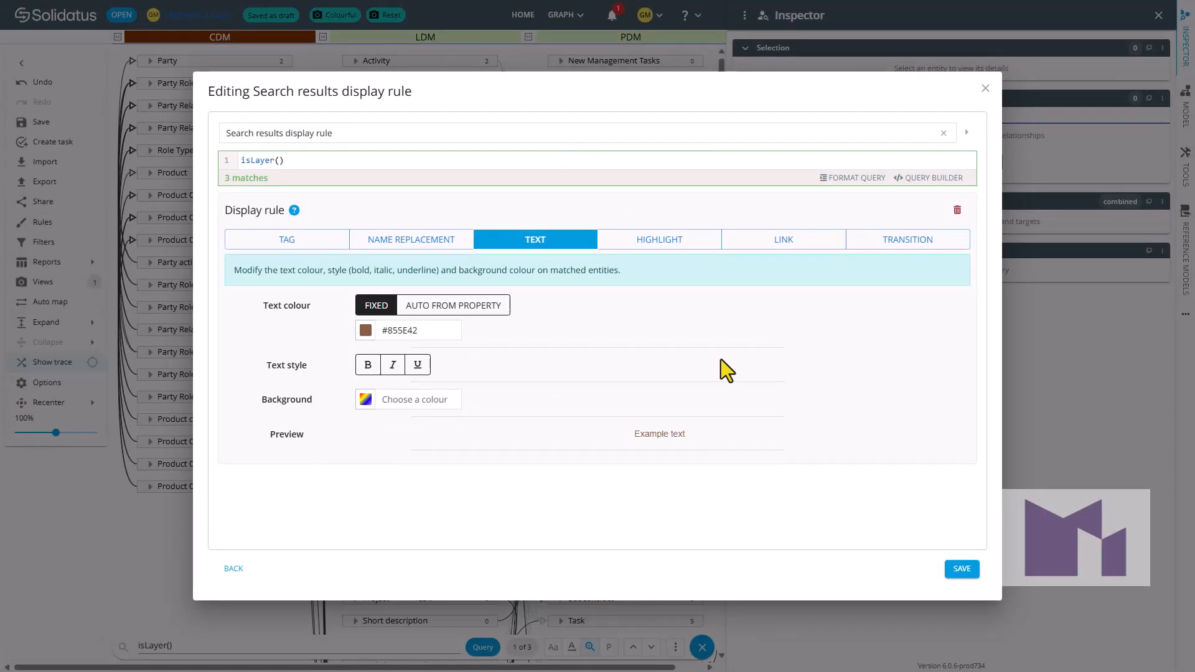
{"action": "left_click", "coordinate": [677, 244]}
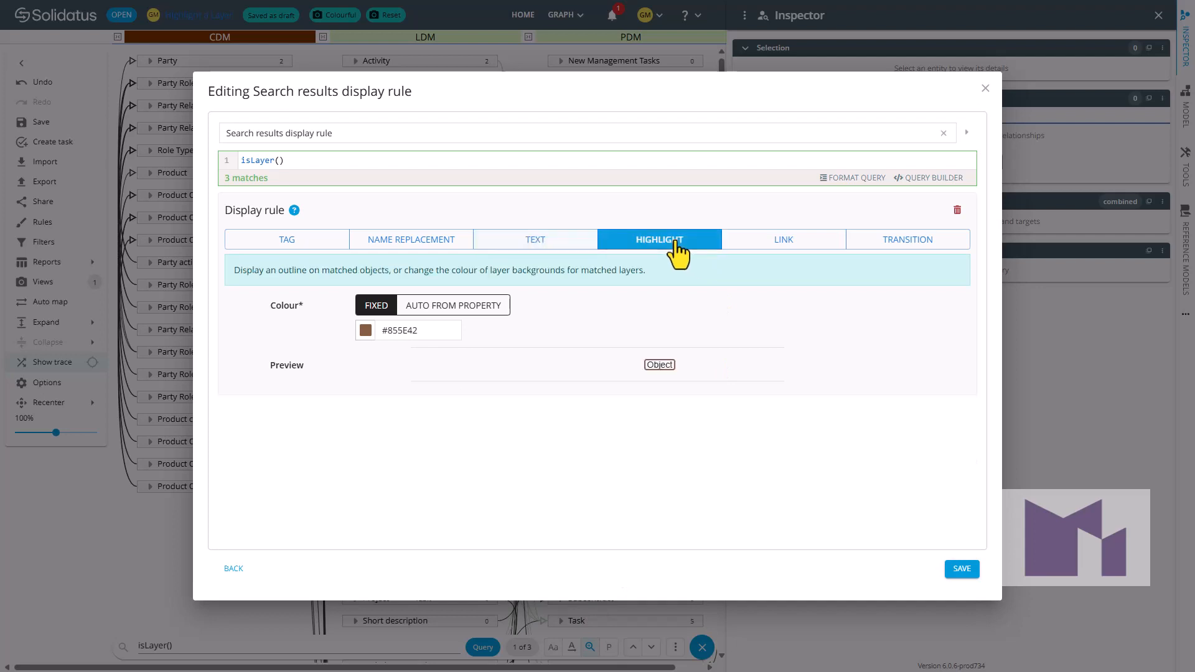
{"action": "left_click", "coordinate": [366, 331]}
{"action": "left_click", "coordinate": [418, 406]}
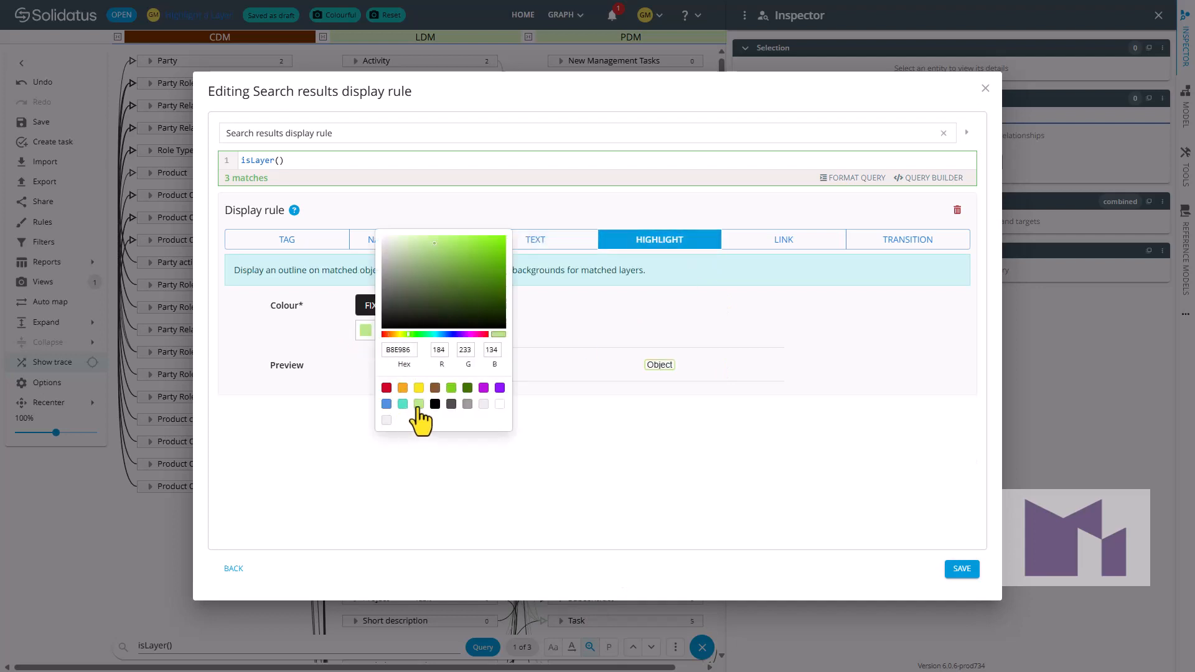
{"action": "left_click", "coordinate": [623, 447]}
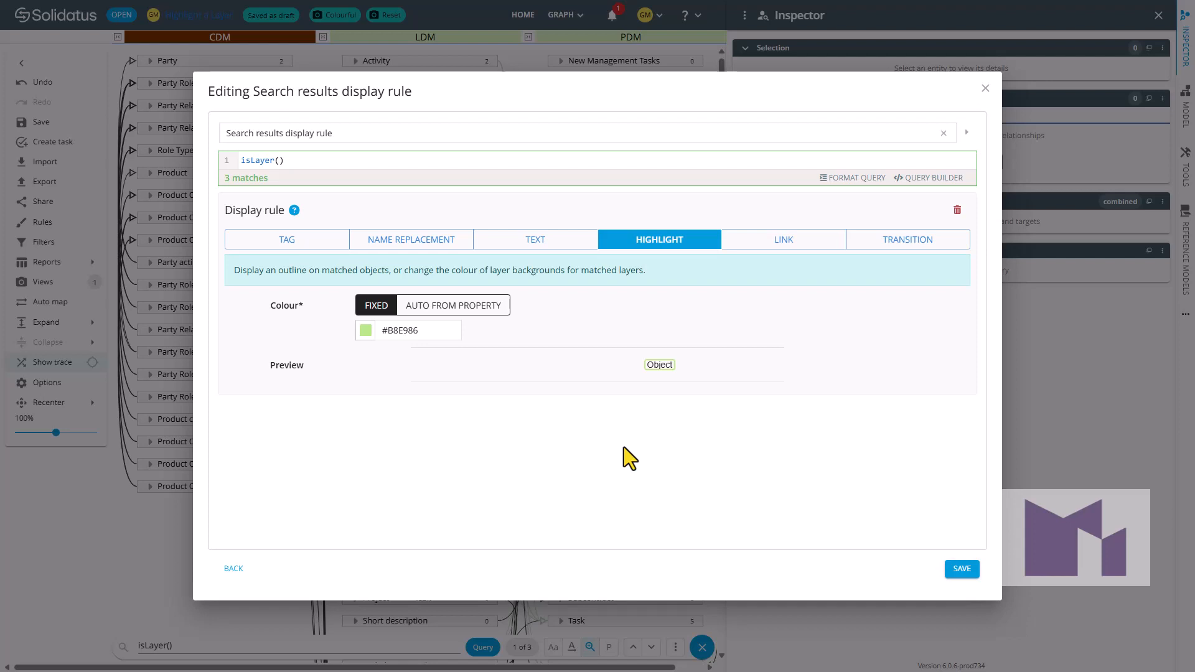
Name the display rule "Layers", save it and close the Queries Manager
{"action": "left_click", "coordinate": [370, 133]}
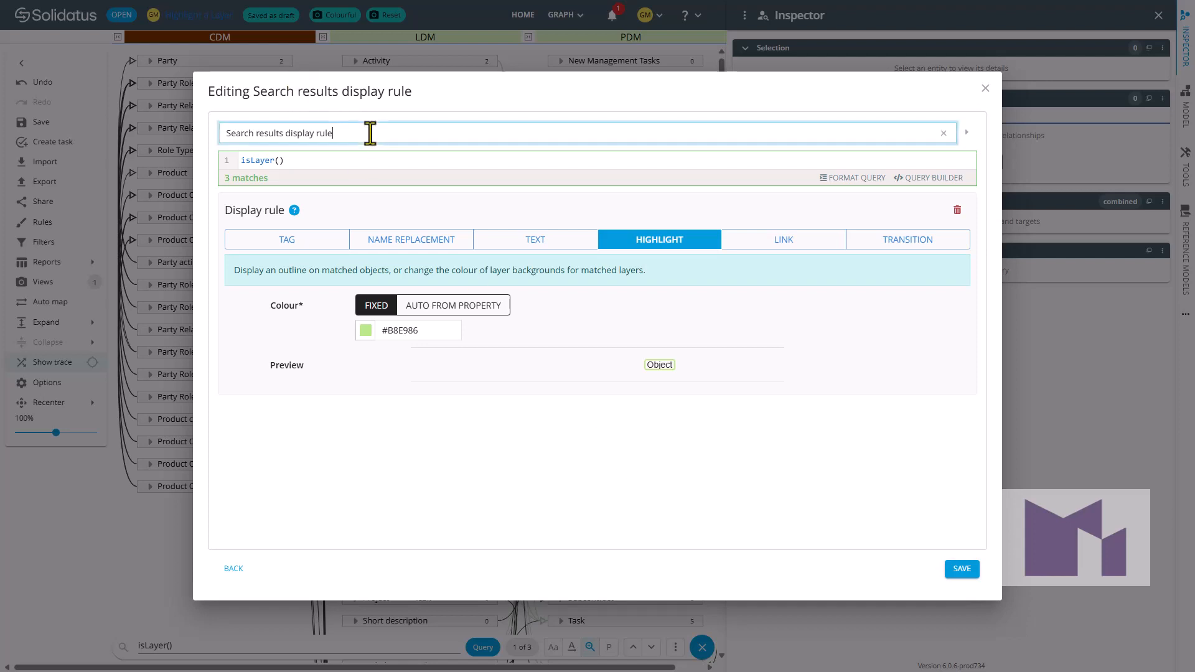
{"action": "key", "text": "ctrl+a"}
{"action": "type", "text": "Layers"}
{"action": "left_click", "coordinate": [963, 569]}
{"action": "left_click", "coordinate": [964, 569]}
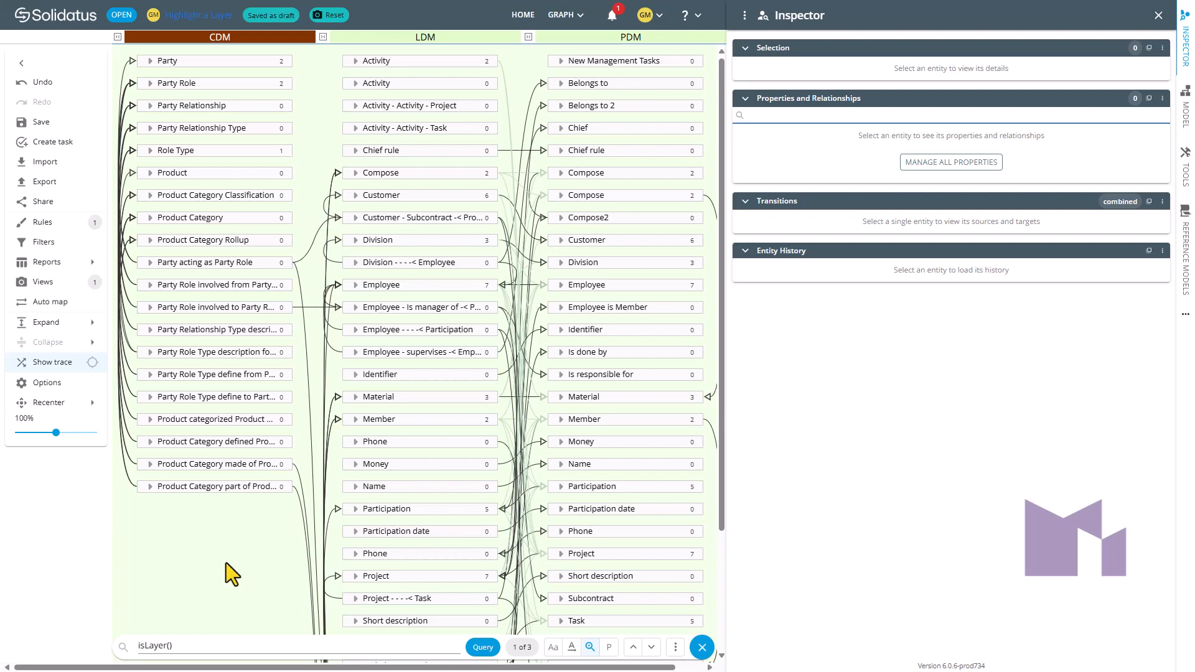
Change the search query to isLayer() and [PowerDesigner Object Type]="Conceptual Data Model" and run it
{"action": "left_click", "coordinate": [206, 647]}
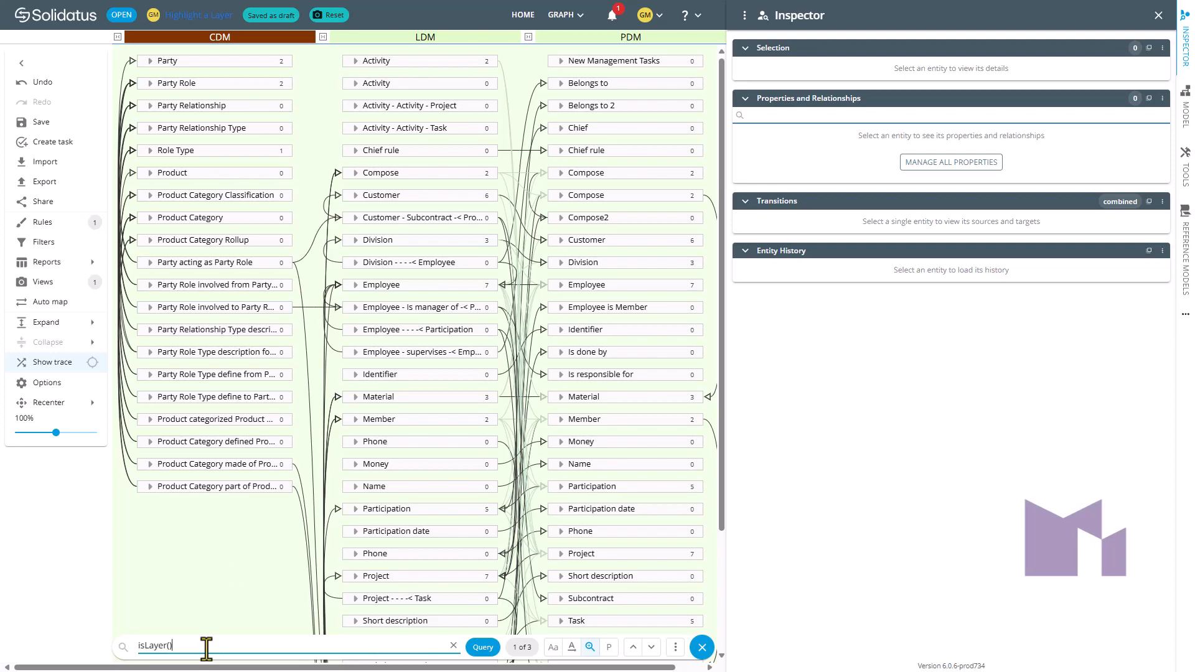
{"action": "key", "text": "ctrl+a"}
{"action": "type", "text": "isLayer() and [PowerDesigner Object Type]=\"Conceptual Data Model\""}
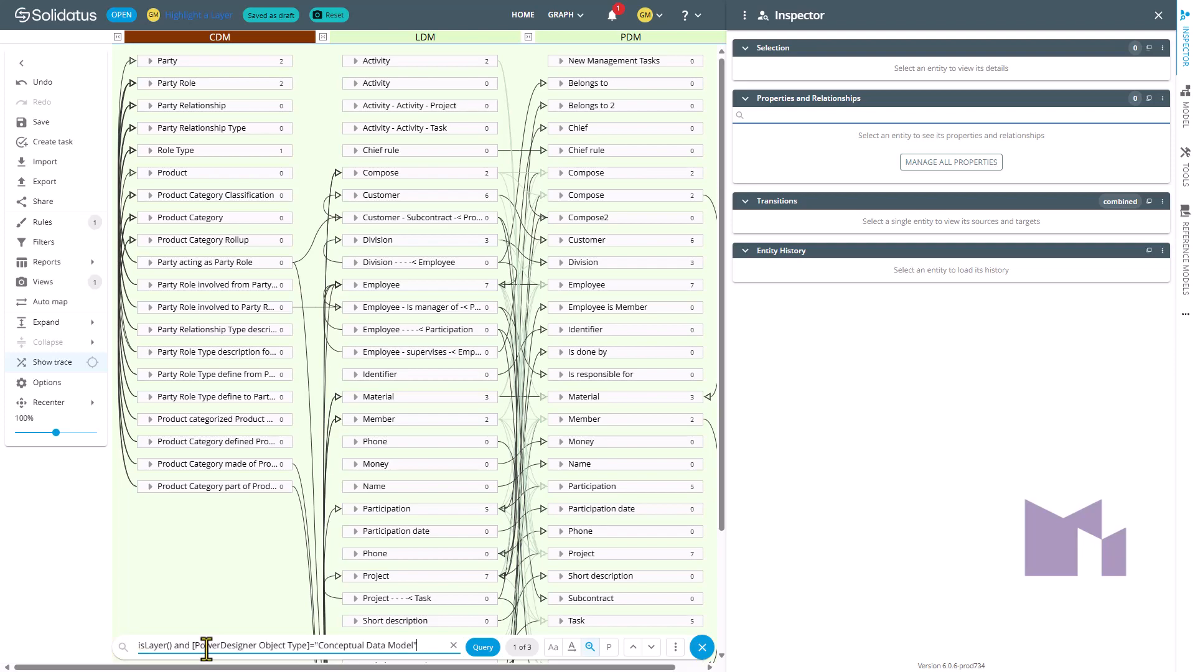
{"action": "key", "text": "Return"}
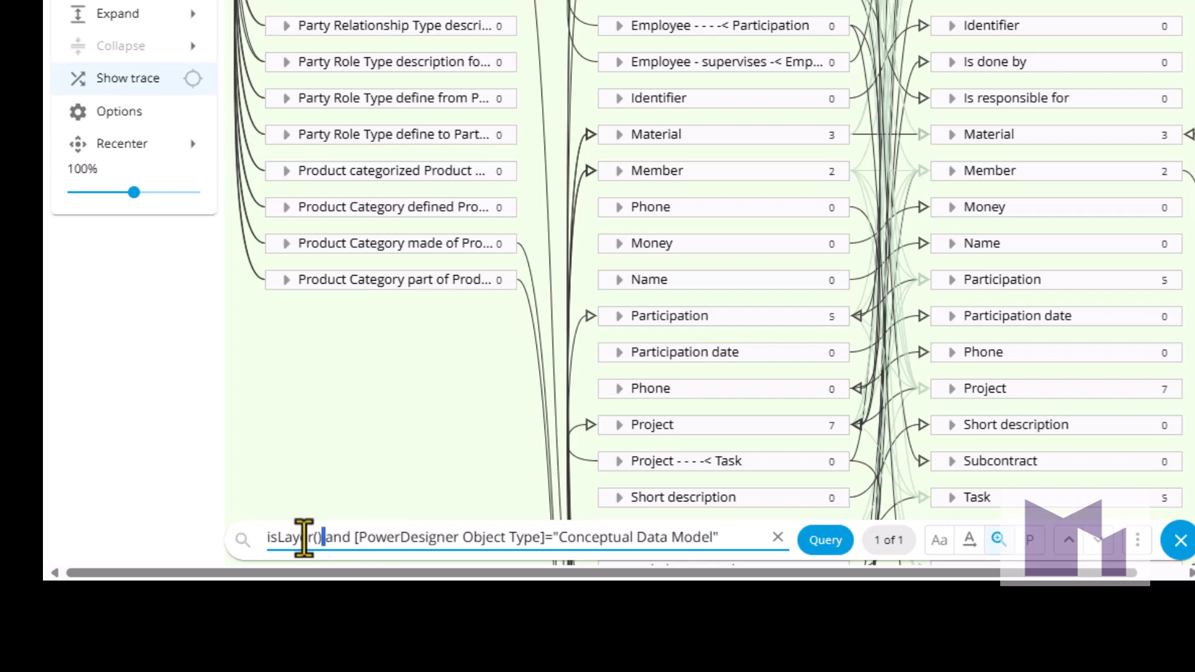
Examine the parts of the query and the PowerDesigner Object Type property of the LDM, PDM and CDM layers
{"action": "double_click", "coordinate": [268, 538]}
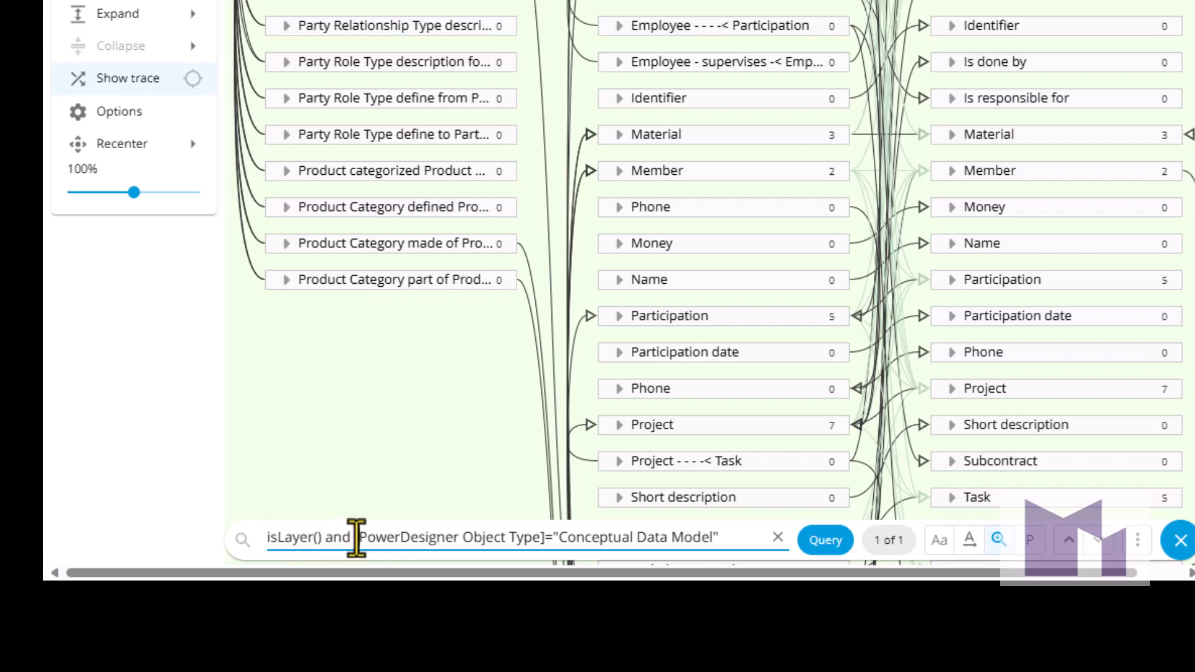
{"action": "left_click_drag", "start_coordinate": [358, 539], "coordinate": [538, 539]}
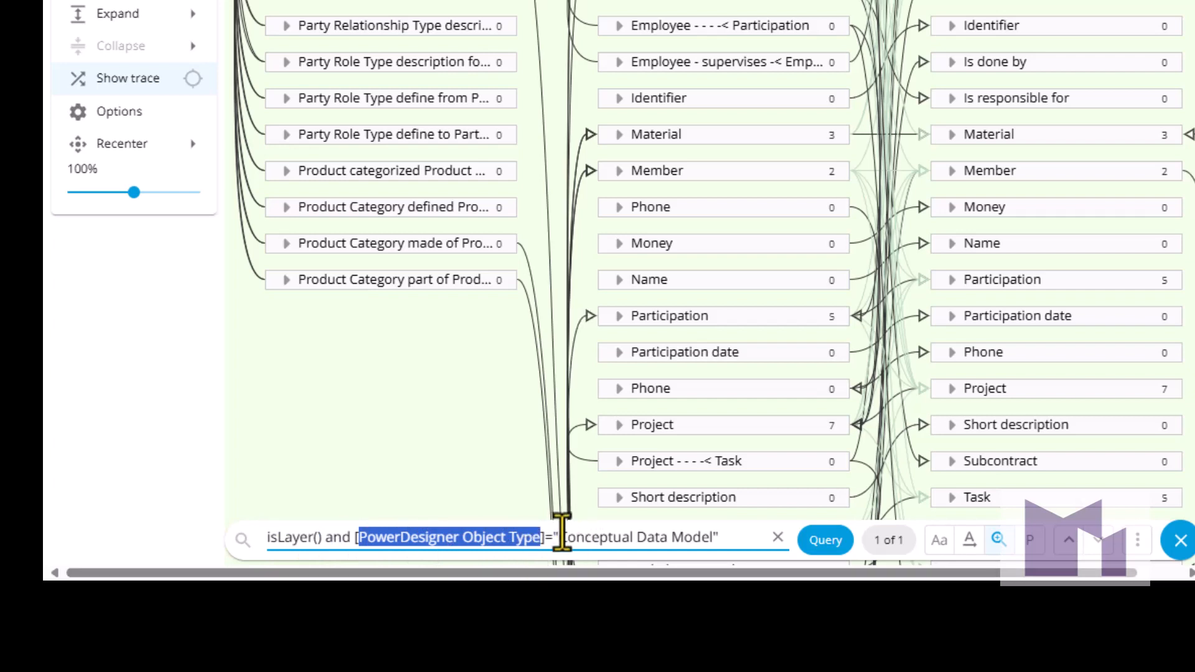
{"action": "left_click_drag", "start_coordinate": [559, 538], "coordinate": [714, 538]}
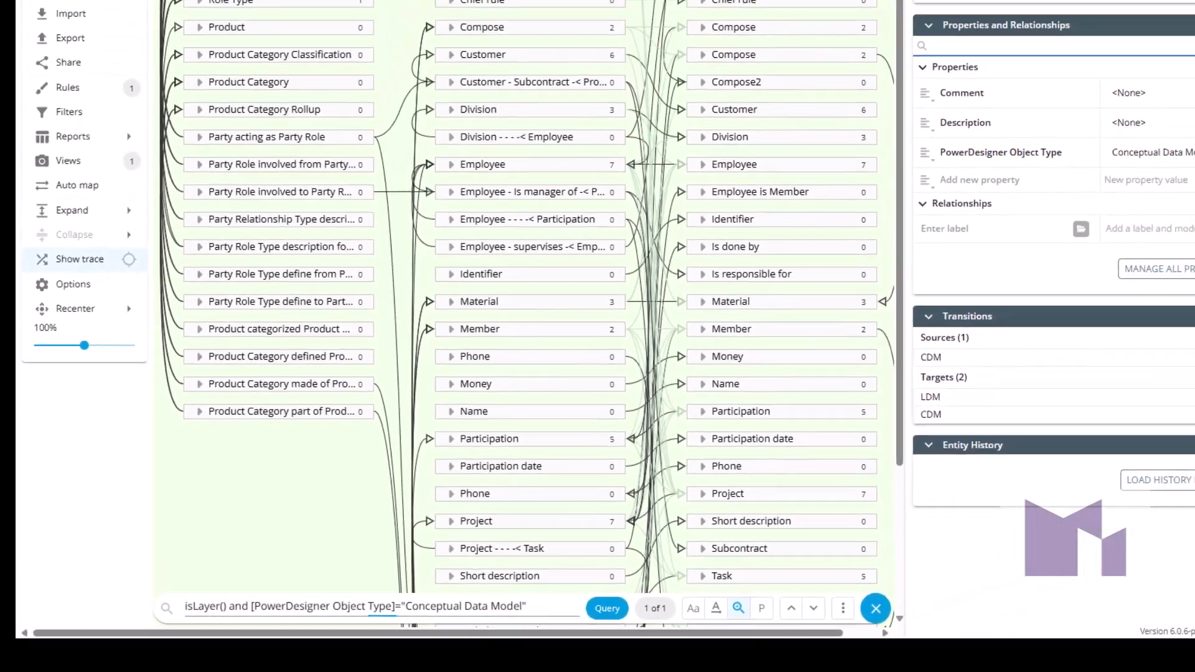
{"action": "left_click", "coordinate": [461, 18]}
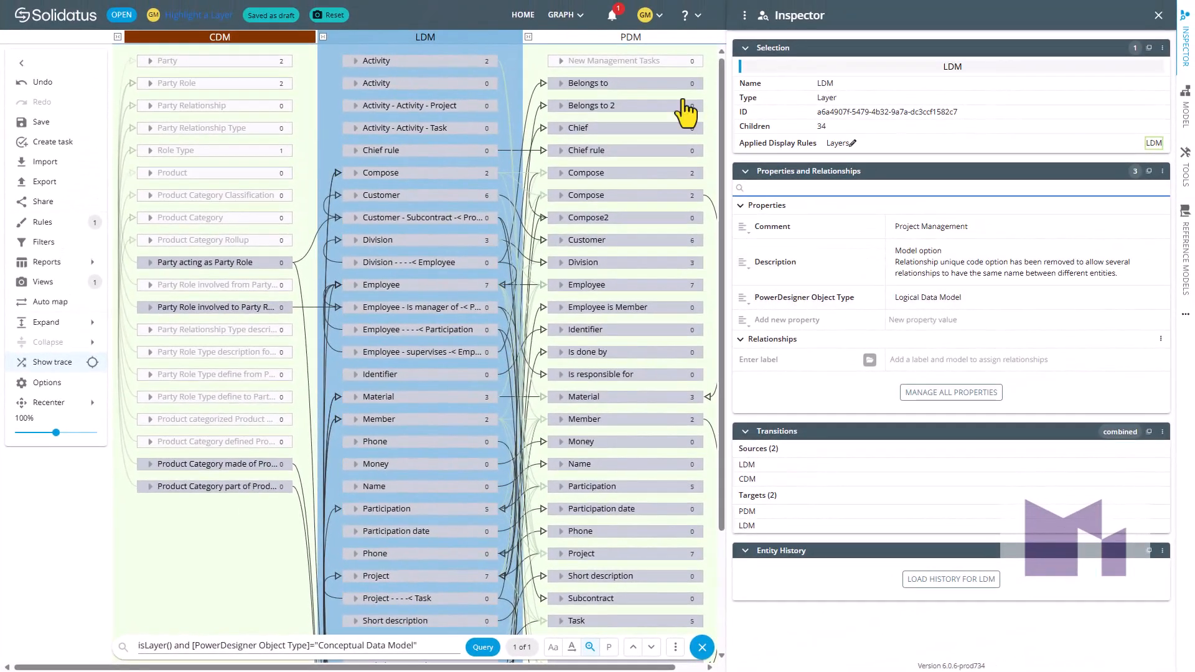
{"action": "left_click", "coordinate": [709, 38]}
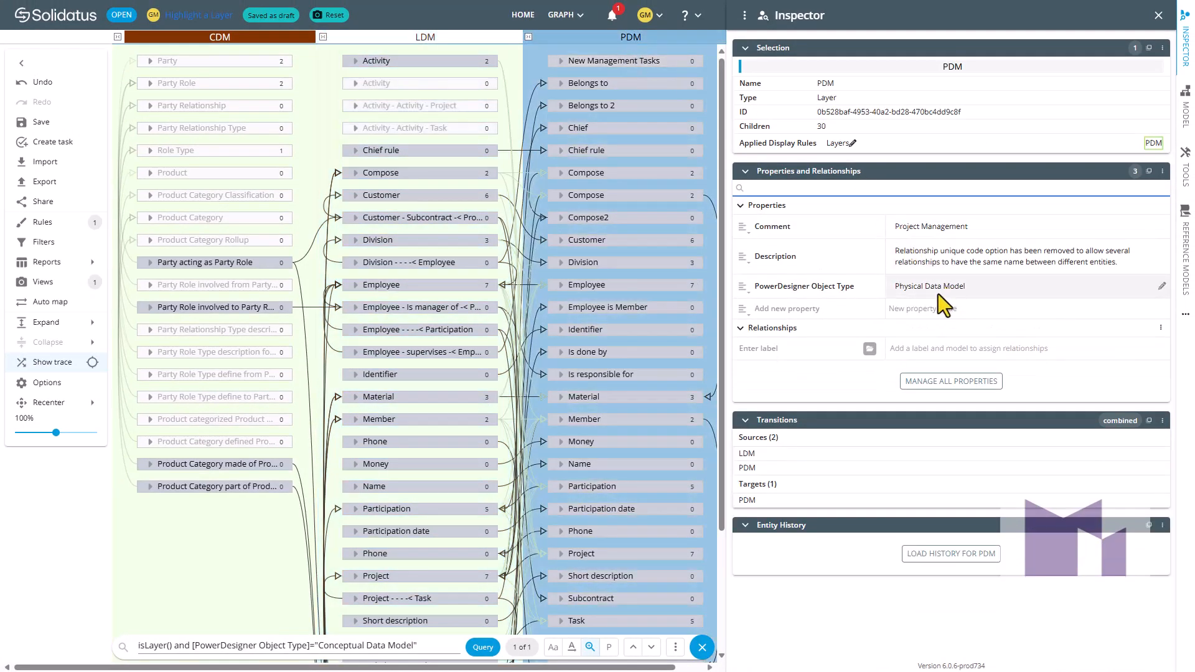
{"action": "left_click", "coordinate": [246, 40]}
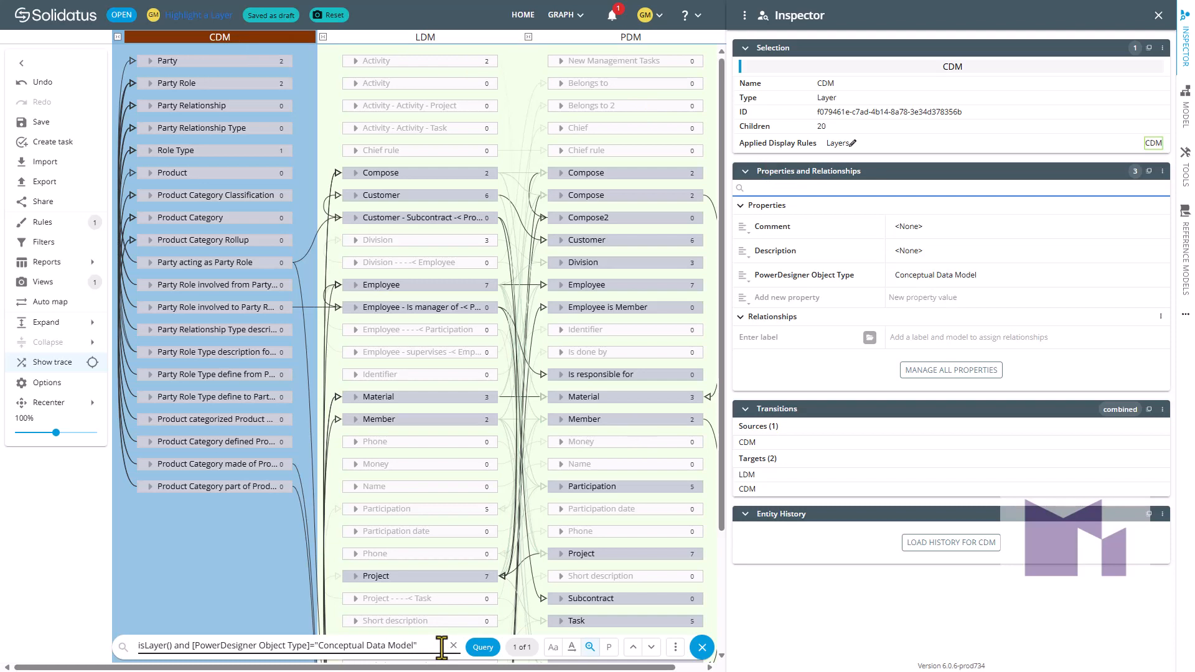
Create a display rule from the Conceptual Data Model search results and name it "CDM highlight"
{"action": "left_click", "coordinate": [675, 647]}
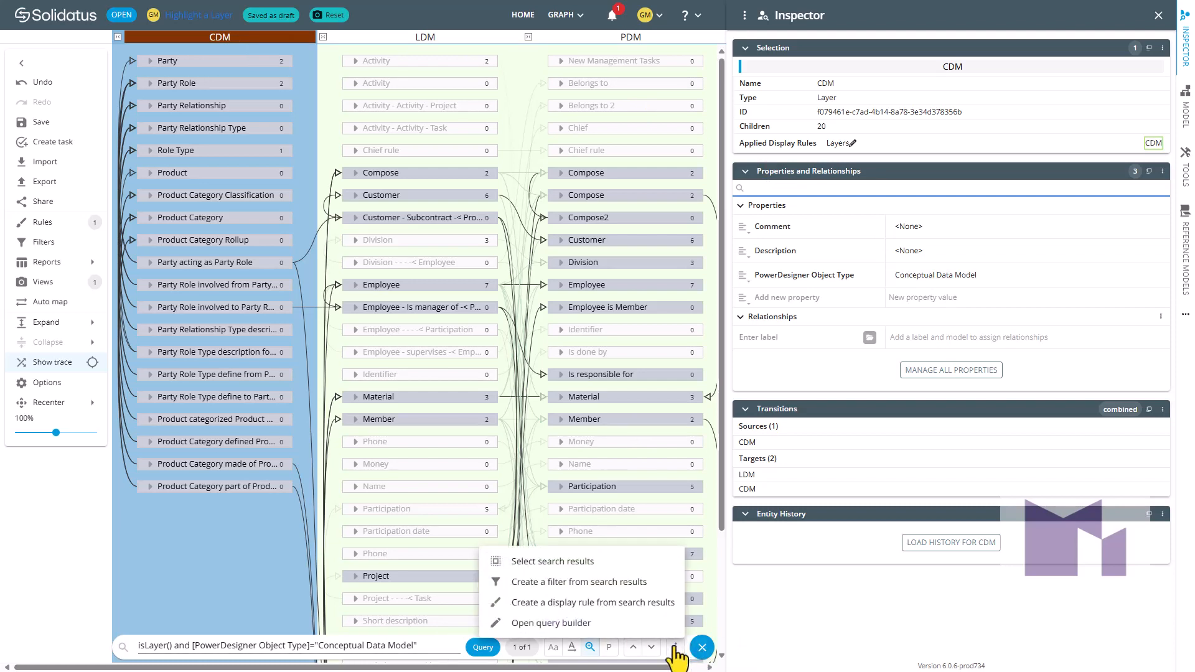
{"action": "left_click", "coordinate": [613, 601]}
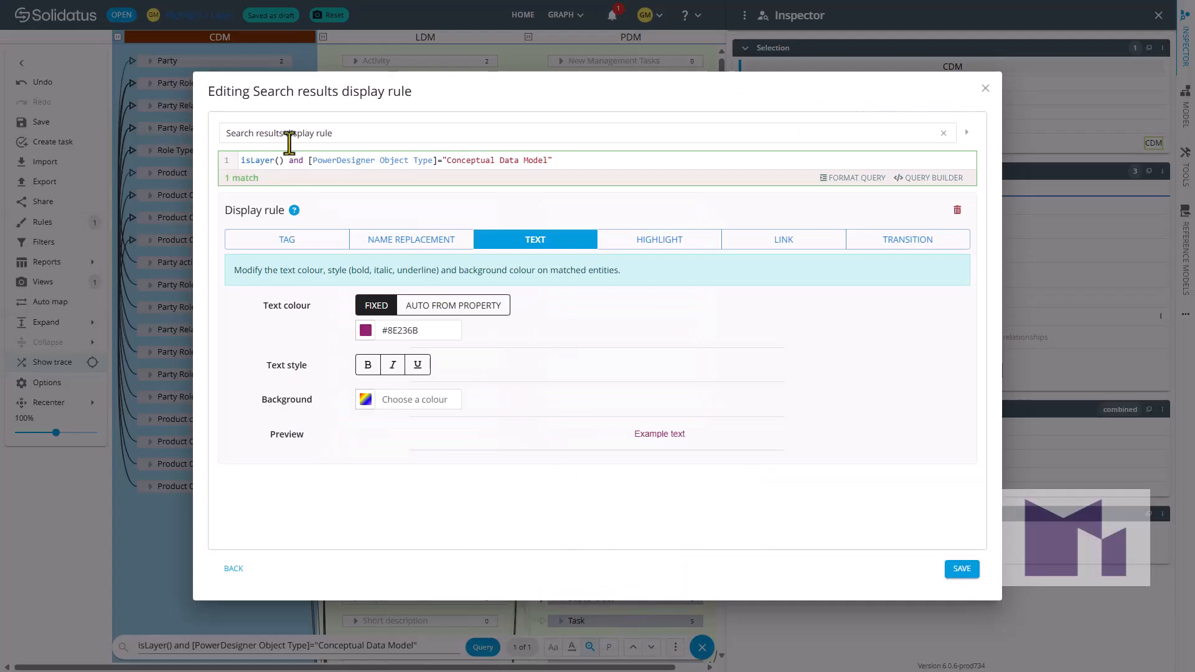
{"action": "left_click_drag", "start_coordinate": [357, 131], "coordinate": [199, 134]}
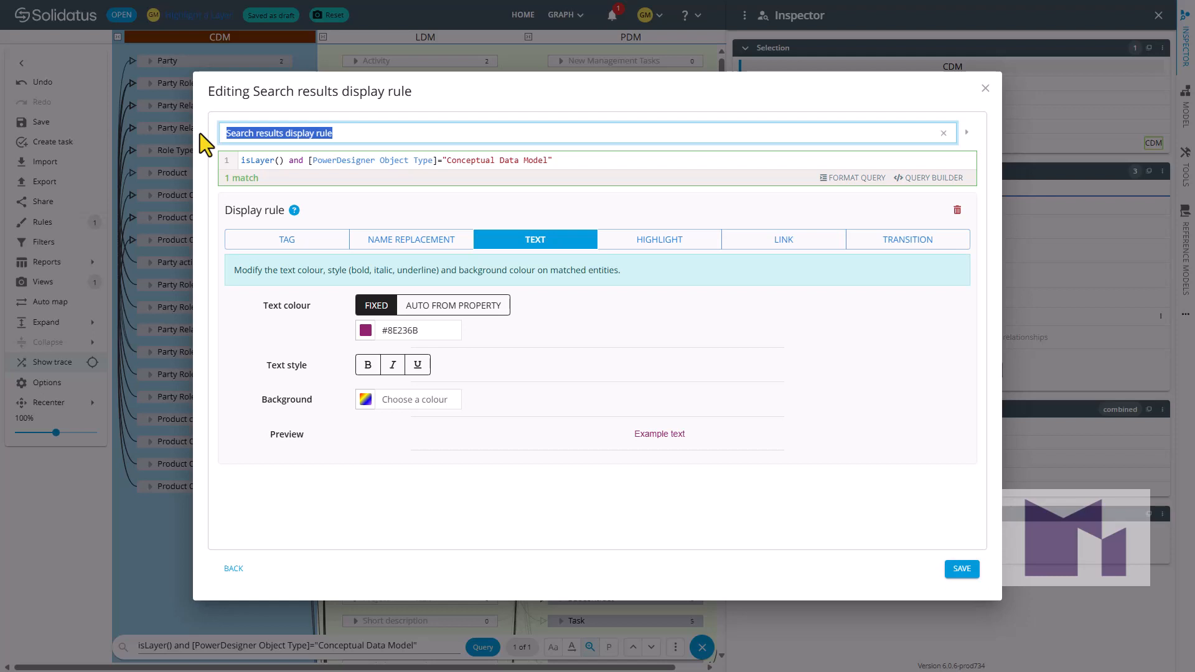
{"action": "type", "text": "CDM hig"}
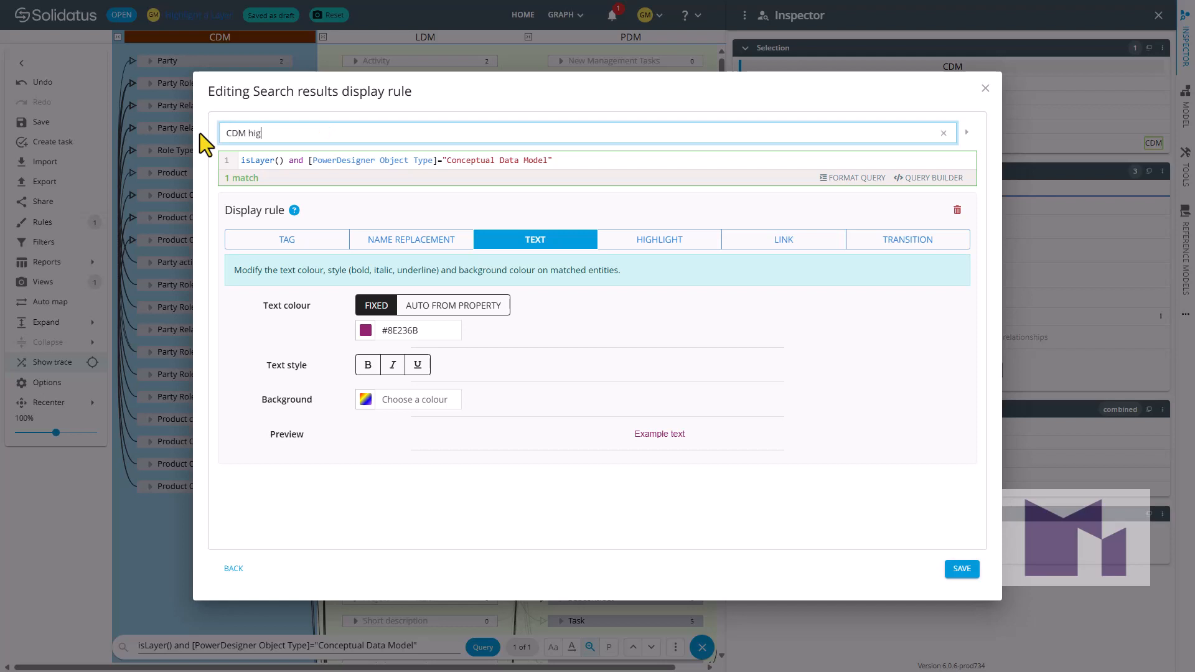
{"action": "type", "text": "hlight"}
Make the CDM highlight rule a highlight in fixed yellow #F8E71C, save it, and close the search and clear the layer selection
{"action": "left_click", "coordinate": [667, 244]}
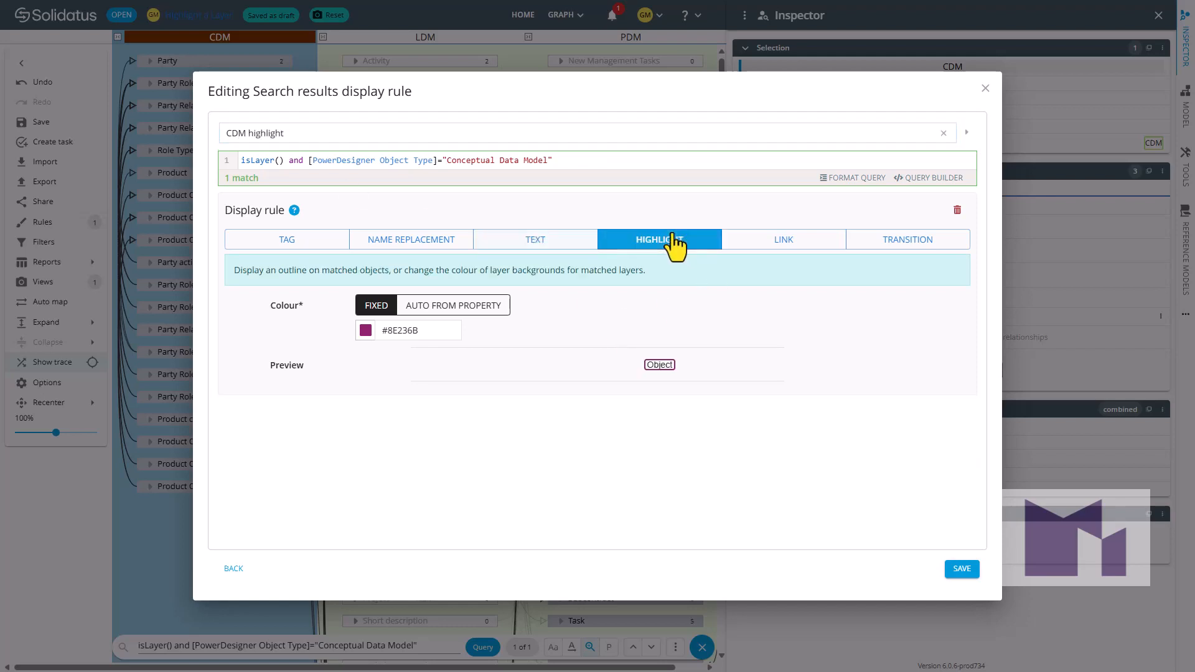
{"action": "left_click", "coordinate": [366, 330]}
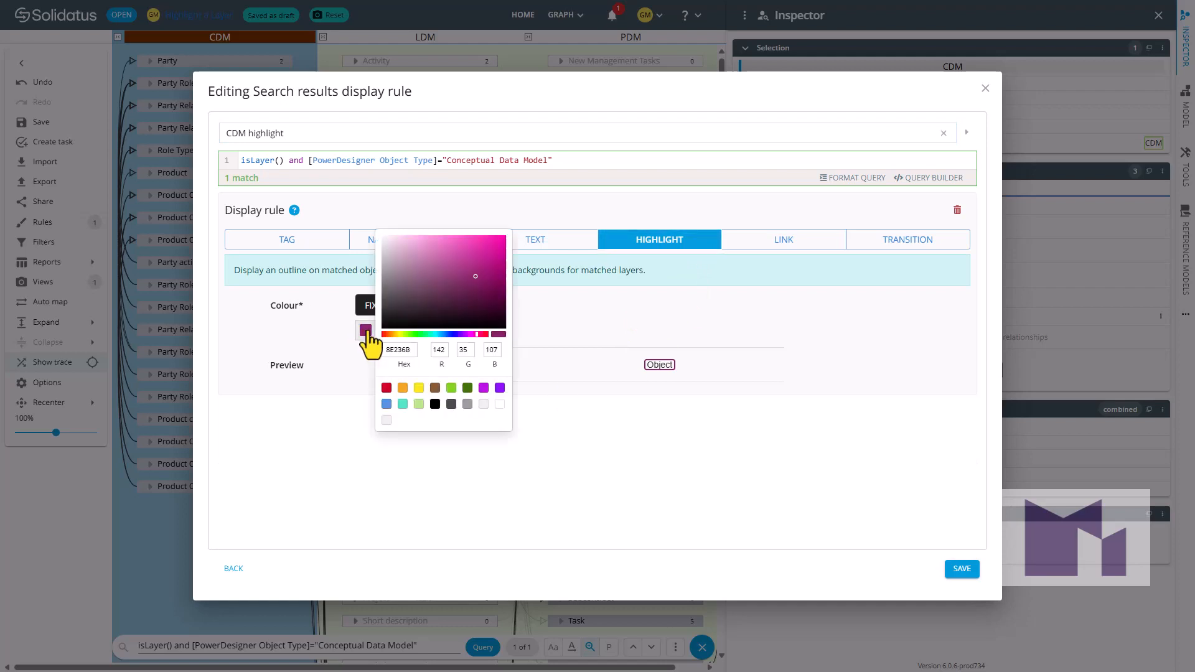
{"action": "left_click", "coordinate": [418, 388]}
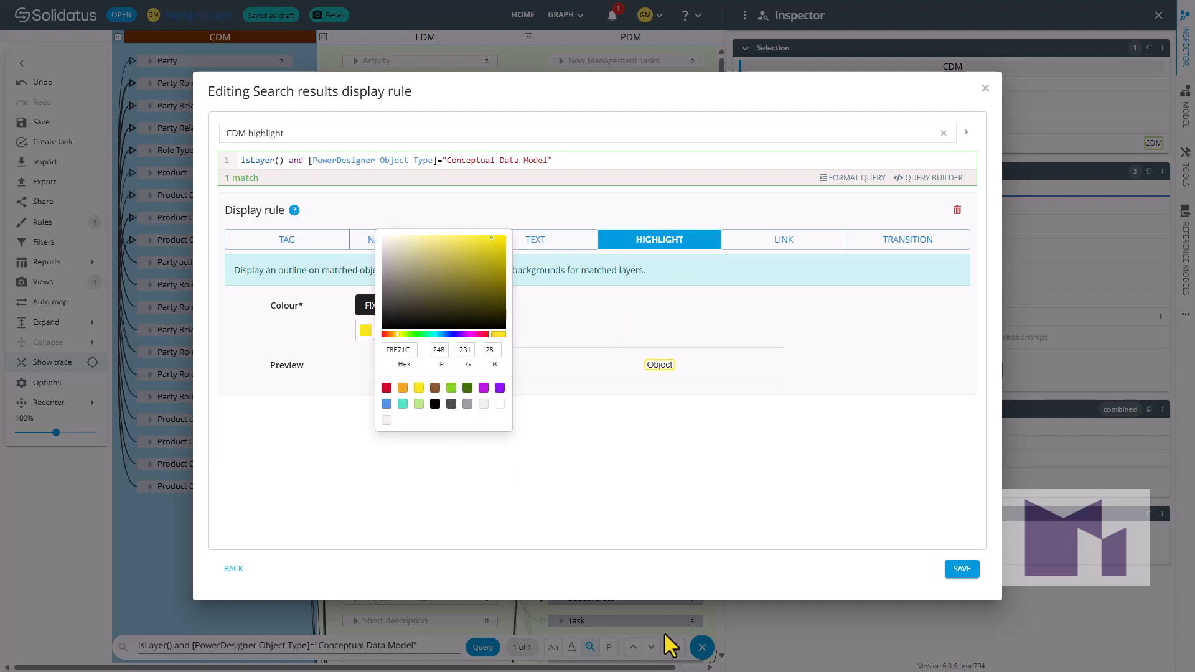
{"action": "left_click", "coordinate": [961, 568]}
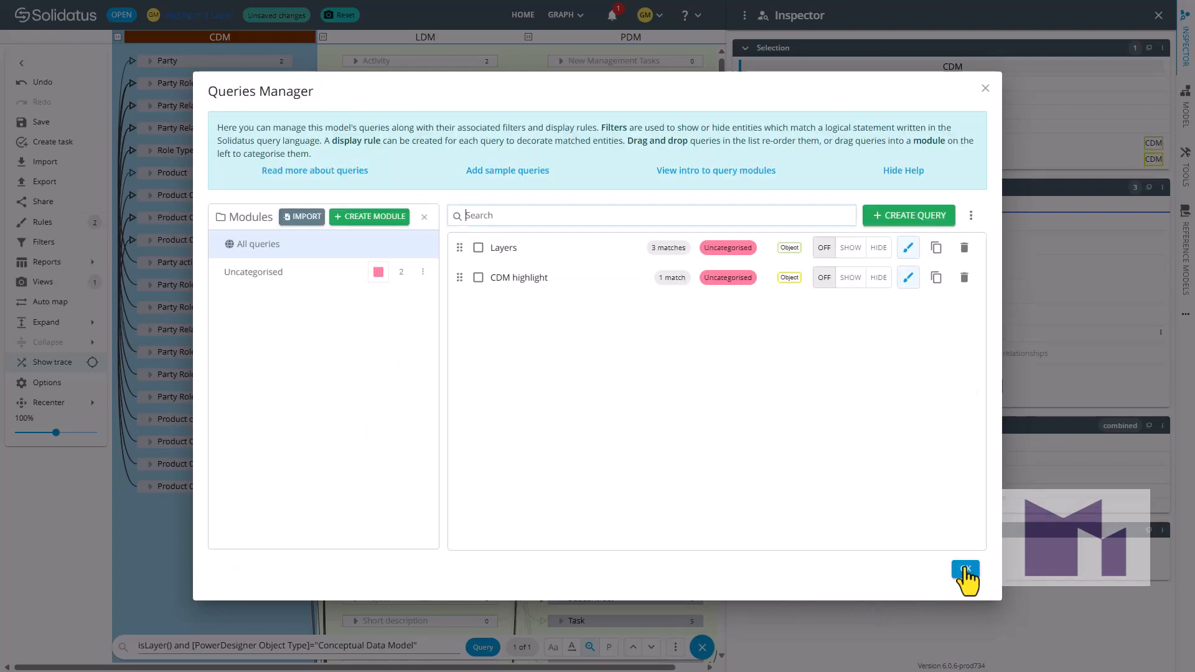
{"action": "left_click", "coordinate": [964, 568]}
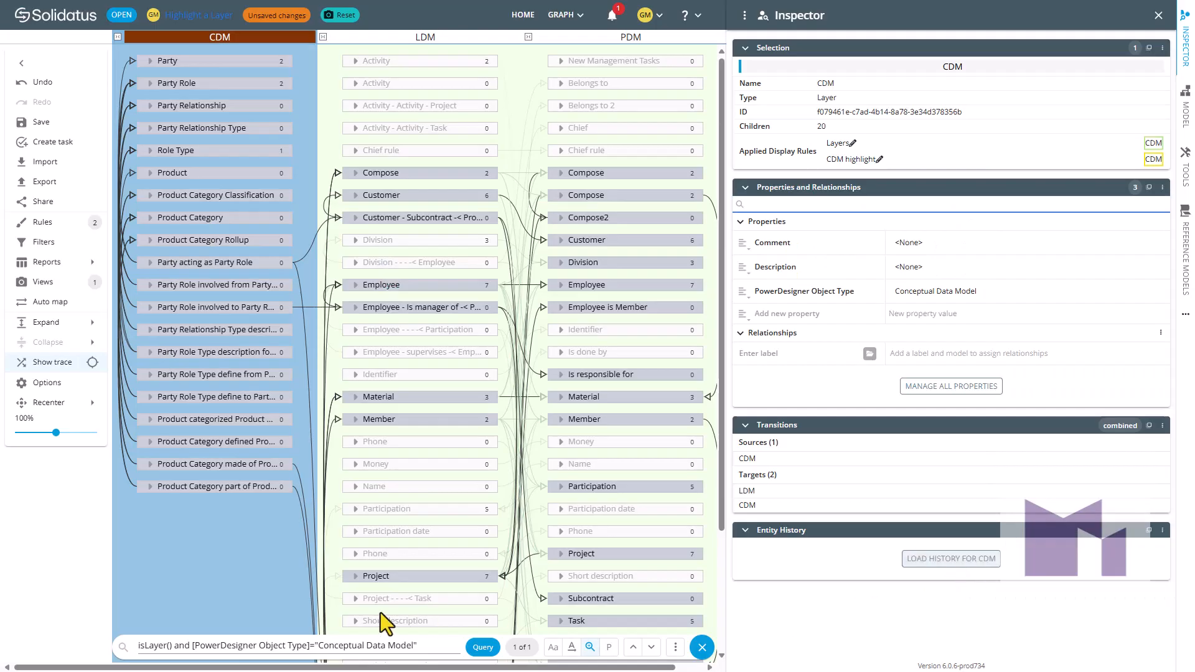
{"action": "left_click", "coordinate": [470, 648]}
{"action": "left_click", "coordinate": [229, 555]}
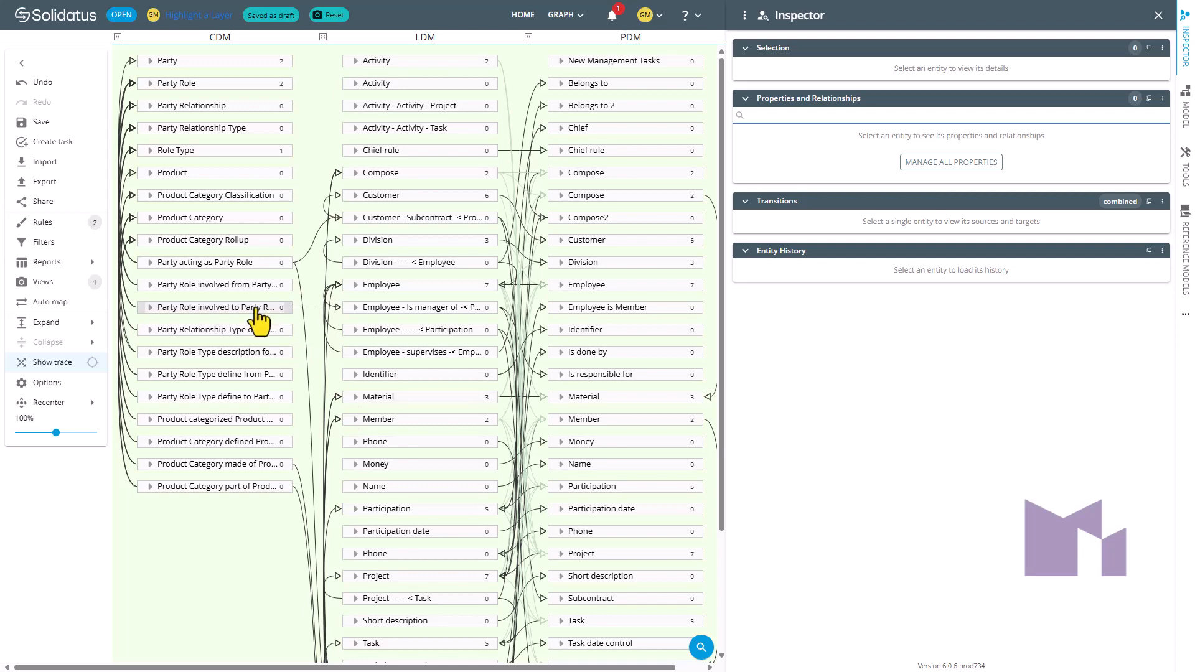
Reorder the display rules in the Queries Manager so CDM highlight comes before Layers, and confirm the change
{"action": "left_click", "coordinate": [30, 225]}
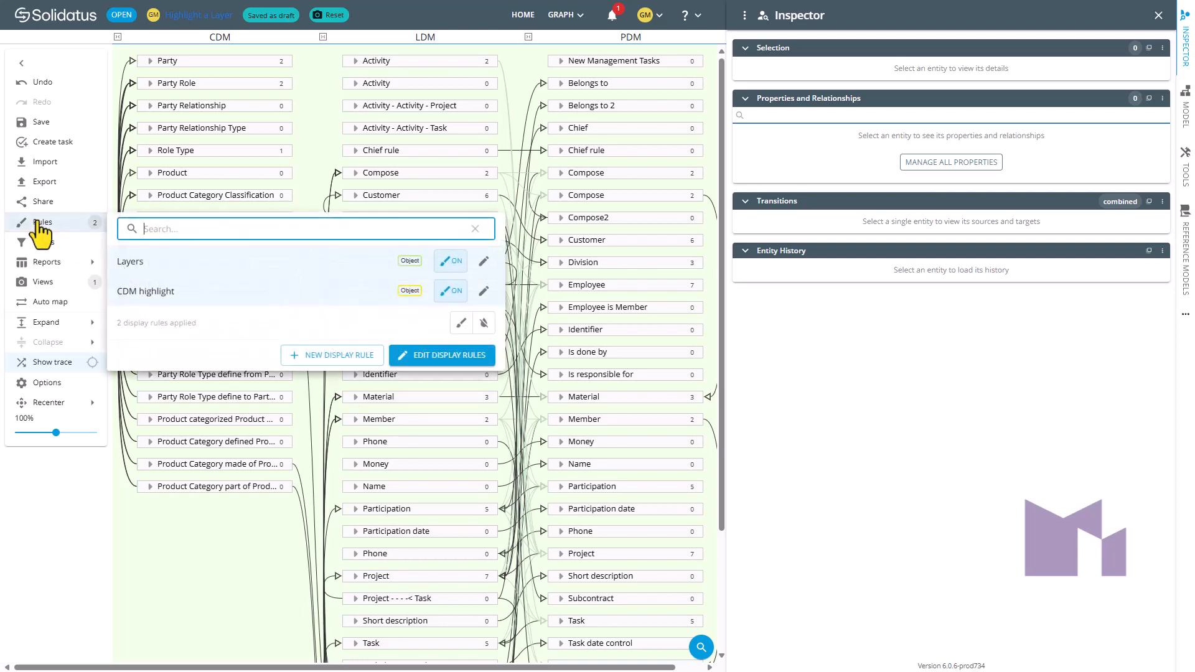
{"action": "left_click", "coordinate": [424, 349]}
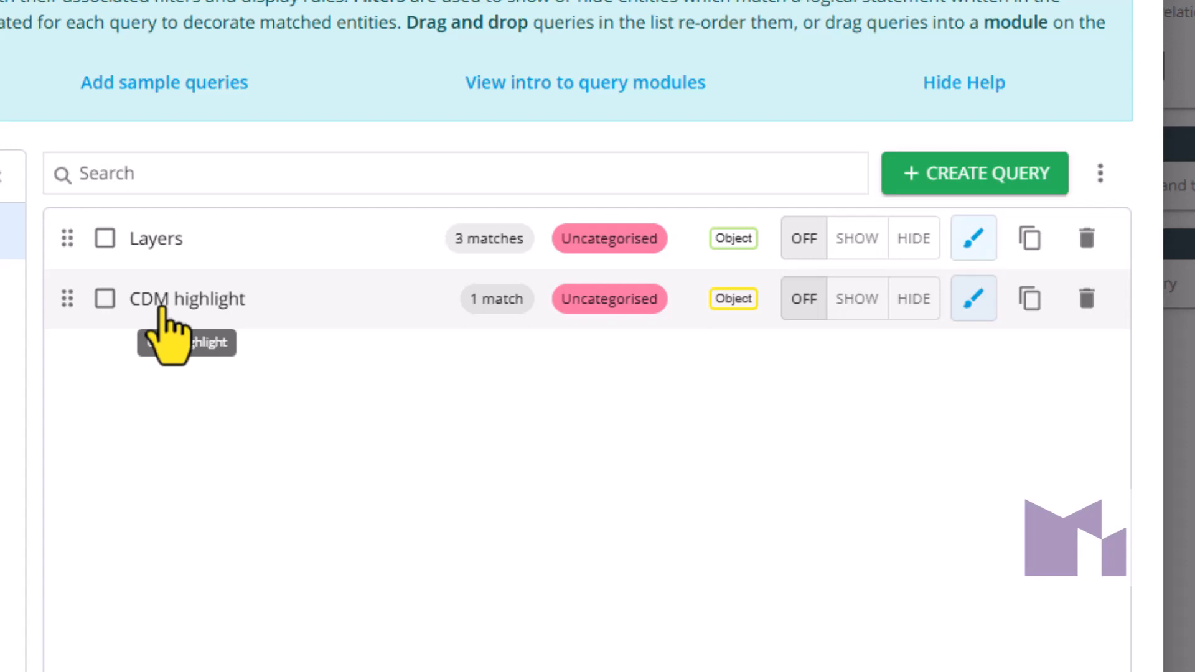
{"action": "left_click_drag", "start_coordinate": [65, 301], "coordinate": [69, 221]}
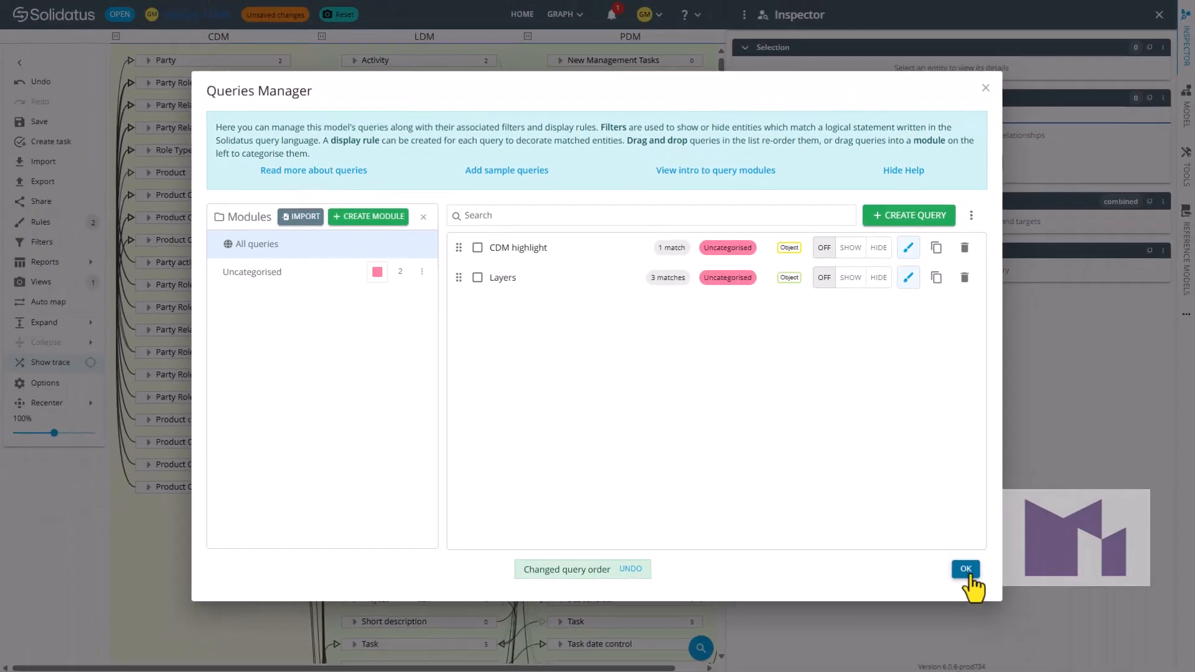
{"action": "left_click", "coordinate": [965, 568]}
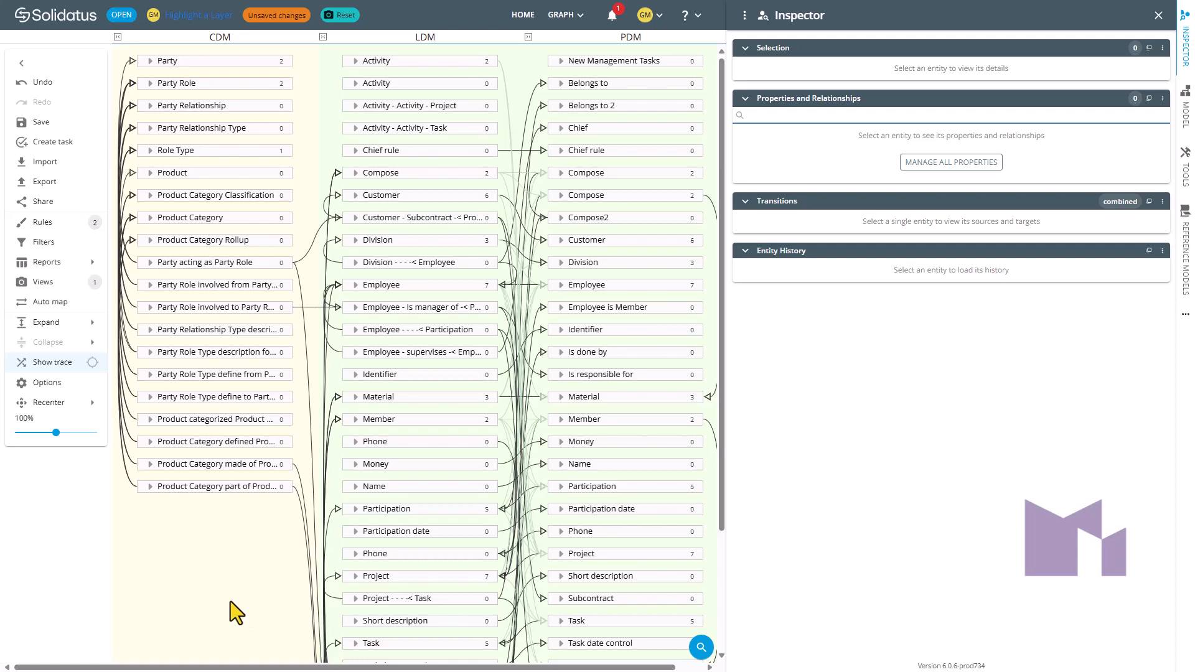
Open the display rules for editing and create a new query named "LDM Highlight"
{"action": "left_click", "coordinate": [46, 227]}
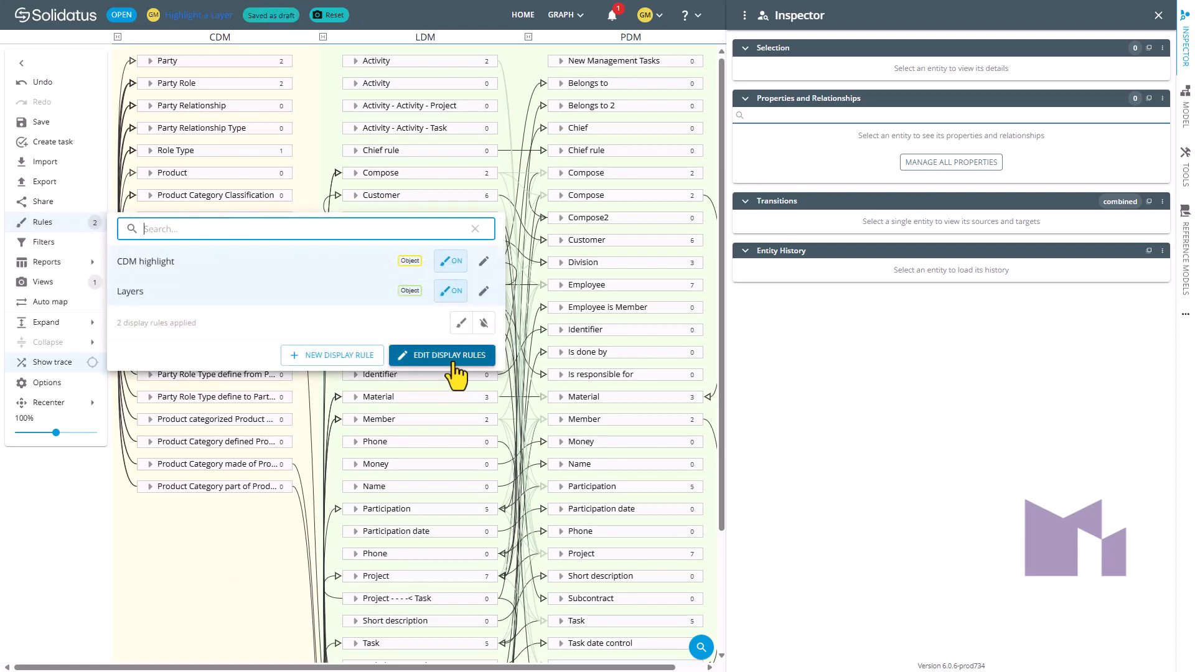
{"action": "left_click", "coordinate": [457, 356]}
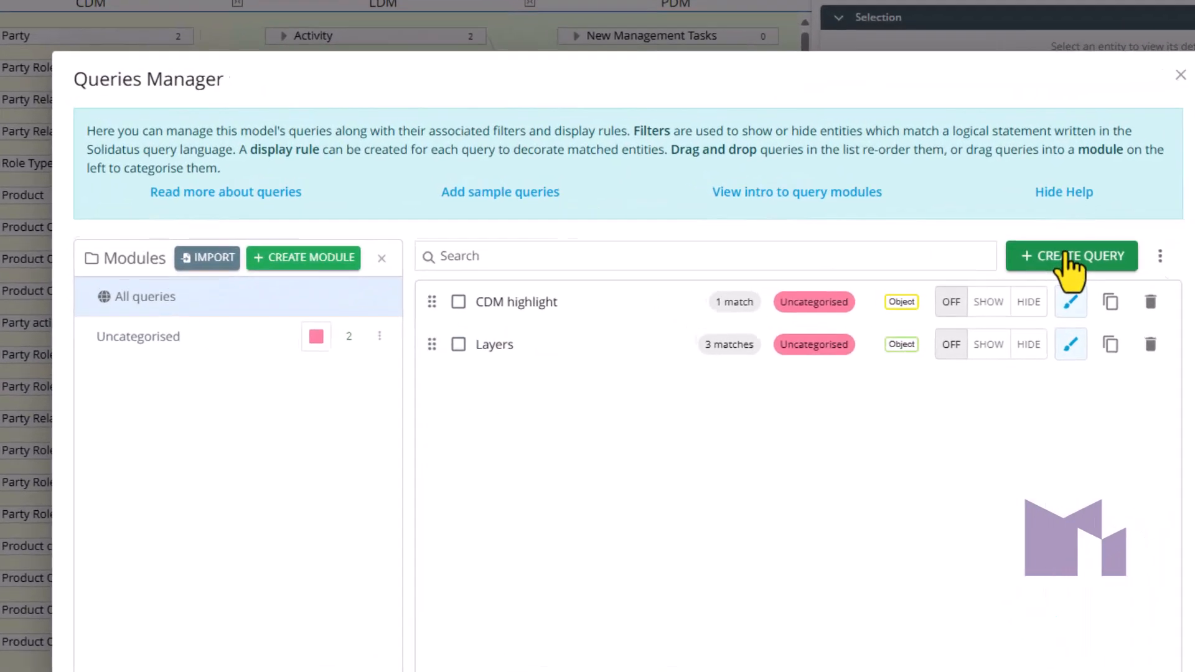
{"action": "left_click", "coordinate": [911, 216]}
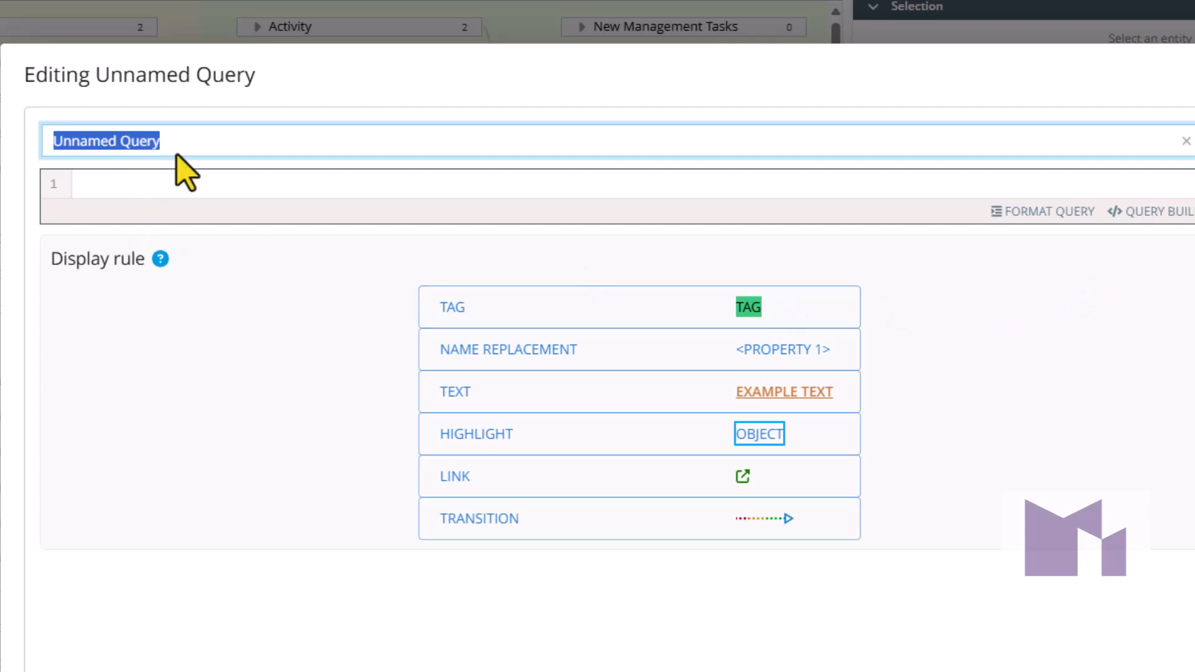
{"action": "type", "text": "LDM "}
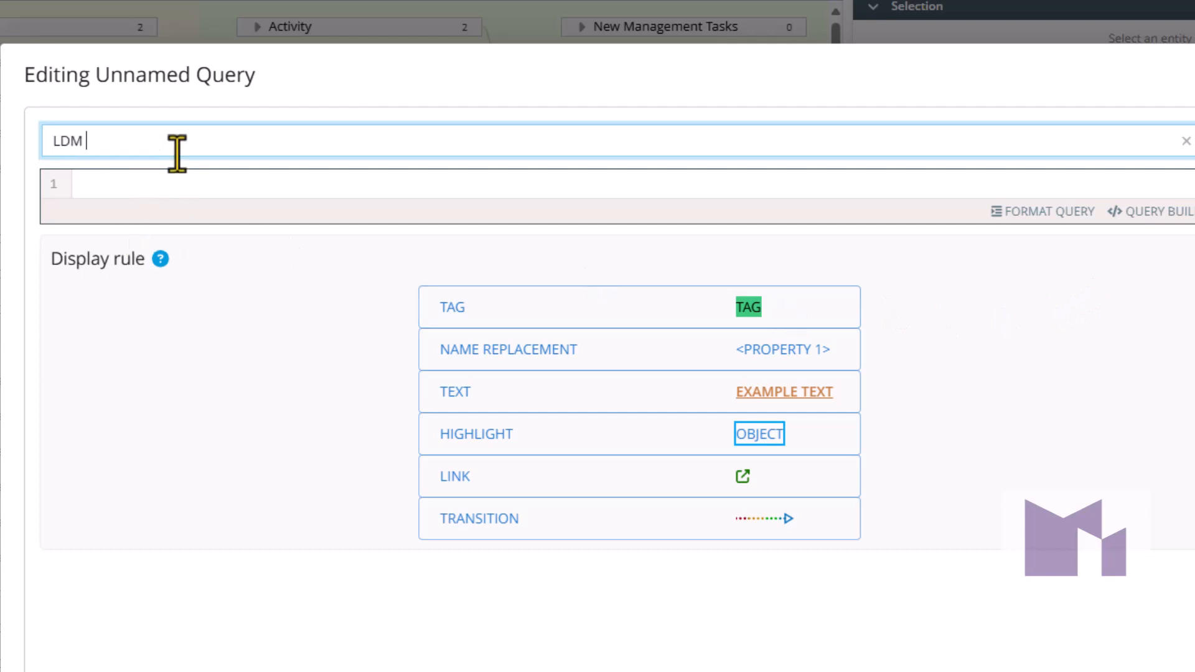
{"action": "type", "text": "Highlight"}
Set the LDM Highlight query to isLayer() and [PowerDesigner Object Type]="Logical Data Model", and give it a blue highlight display rule
{"action": "left_click", "coordinate": [181, 180]}
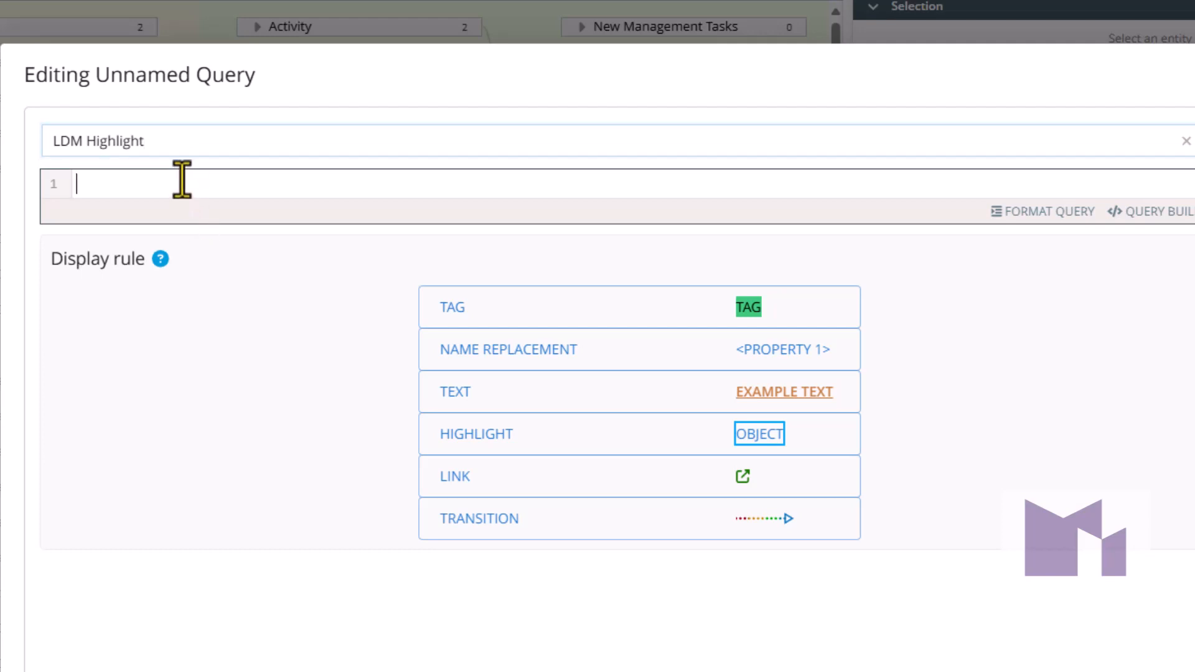
{"action": "type", "text": "isLayer() and [PowerDesigner Object Type]=\"Conceptual Data Model\""}
{"action": "key", "text": "Left"}
{"action": "key", "text": "Left"}
{"action": "key", "text": "Left"}
{"action": "key", "text": "Left"}
{"action": "key", "text": "Left"}
{"action": "key", "text": "Left"}
{"action": "key", "text": "Left"}
{"action": "key", "text": "Left"}
{"action": "key", "text": "Left"}
{"action": "key", "text": "Left"}
{"action": "key", "text": "Left"}
{"action": "key", "text": "Left"}
{"action": "key", "text": "Left"}
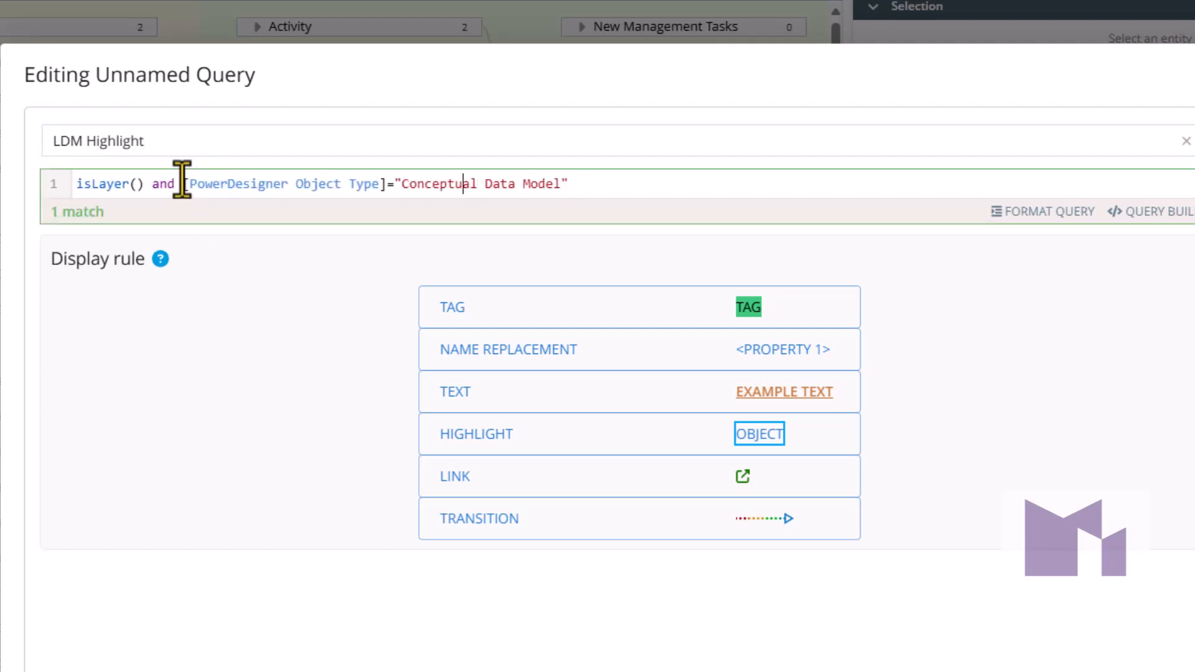
{"action": "key", "text": "ctrl+shift+Left"}
{"action": "key", "text": "BackSpace"}
{"action": "type", "text": "Logic"}
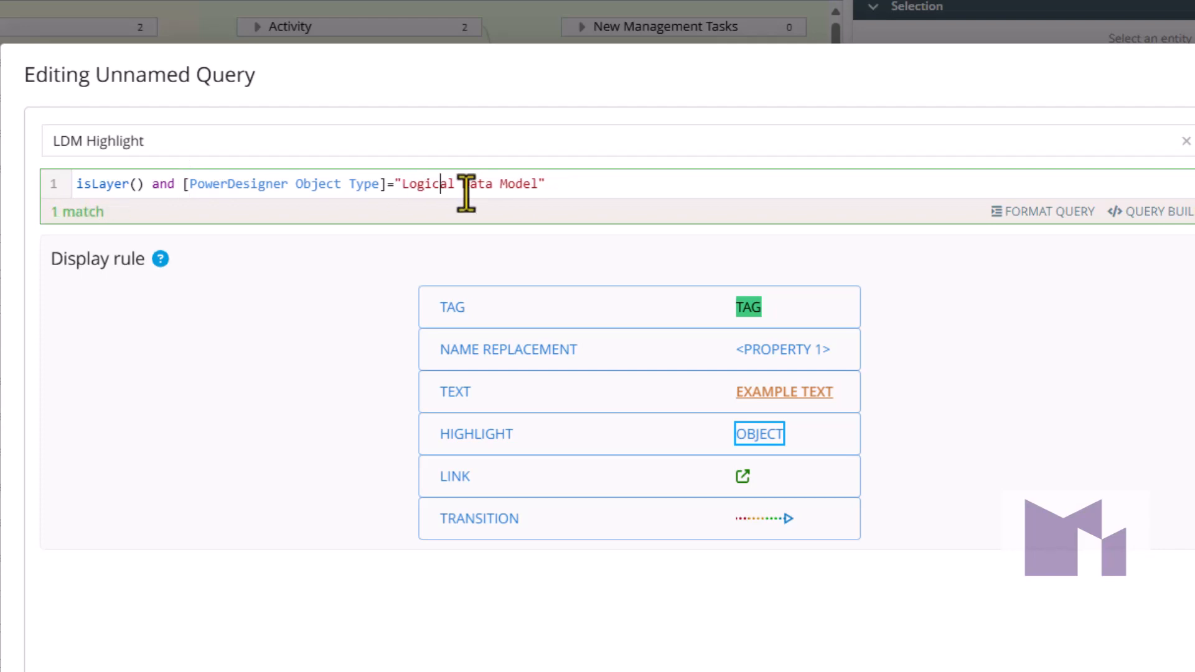
{"action": "left_click", "coordinate": [640, 190]}
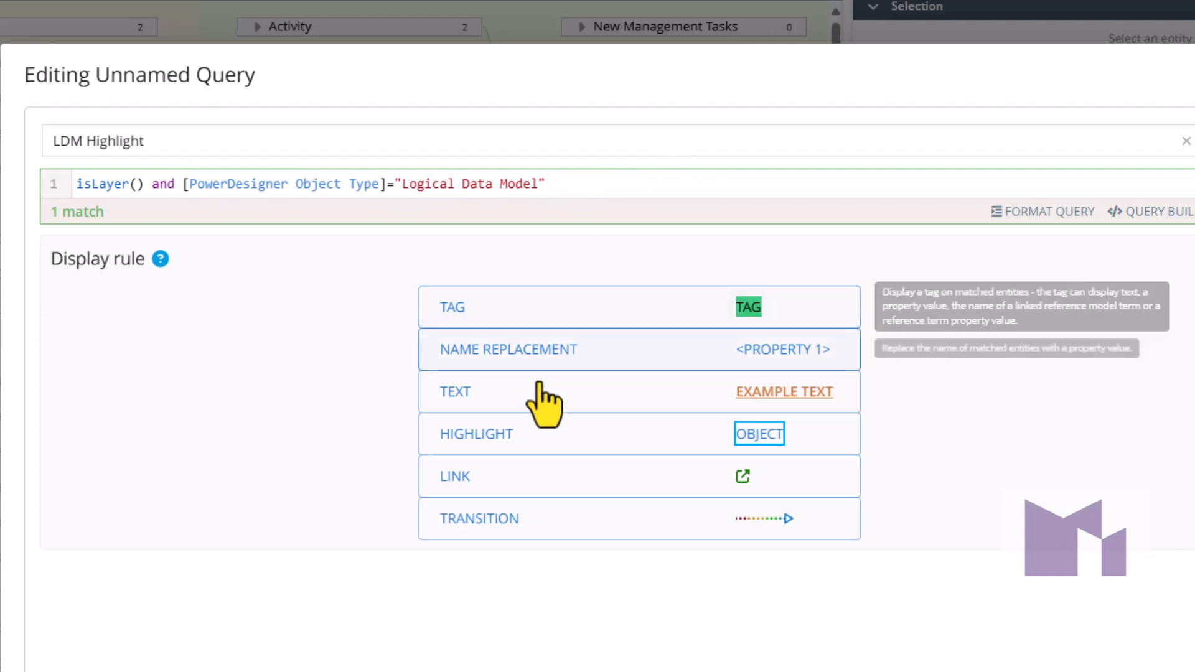
{"action": "left_click", "coordinate": [544, 448]}
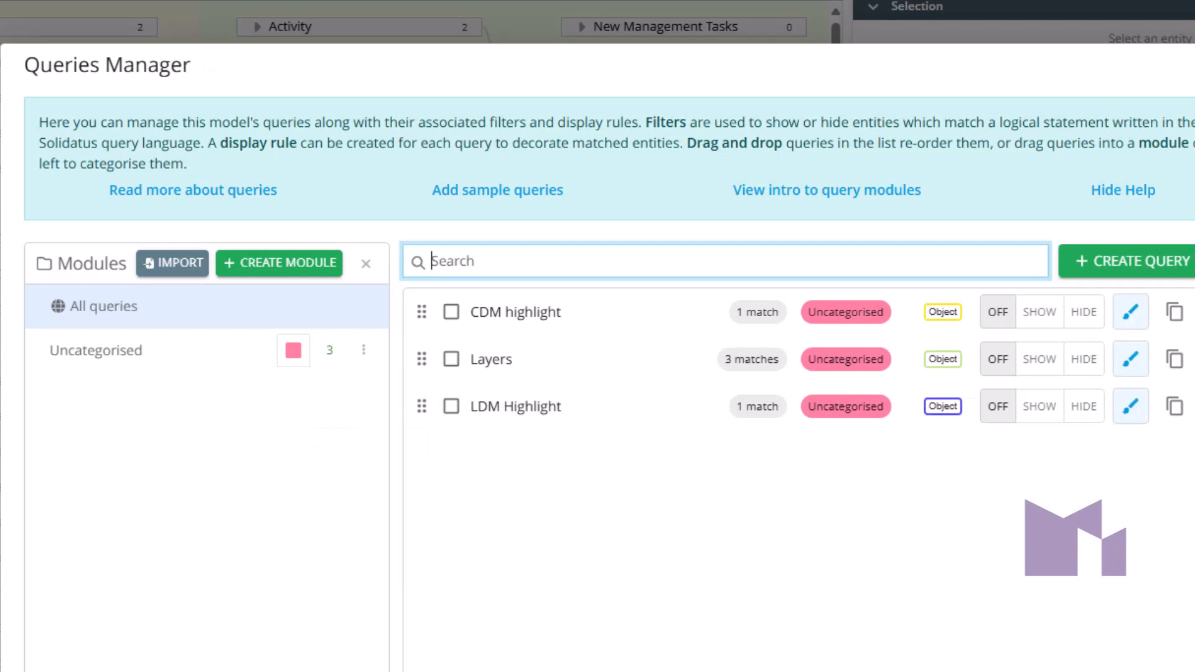
Create another query in the Queries Manager and name it "PDM highlight"
{"action": "left_click", "coordinate": [1134, 262]}
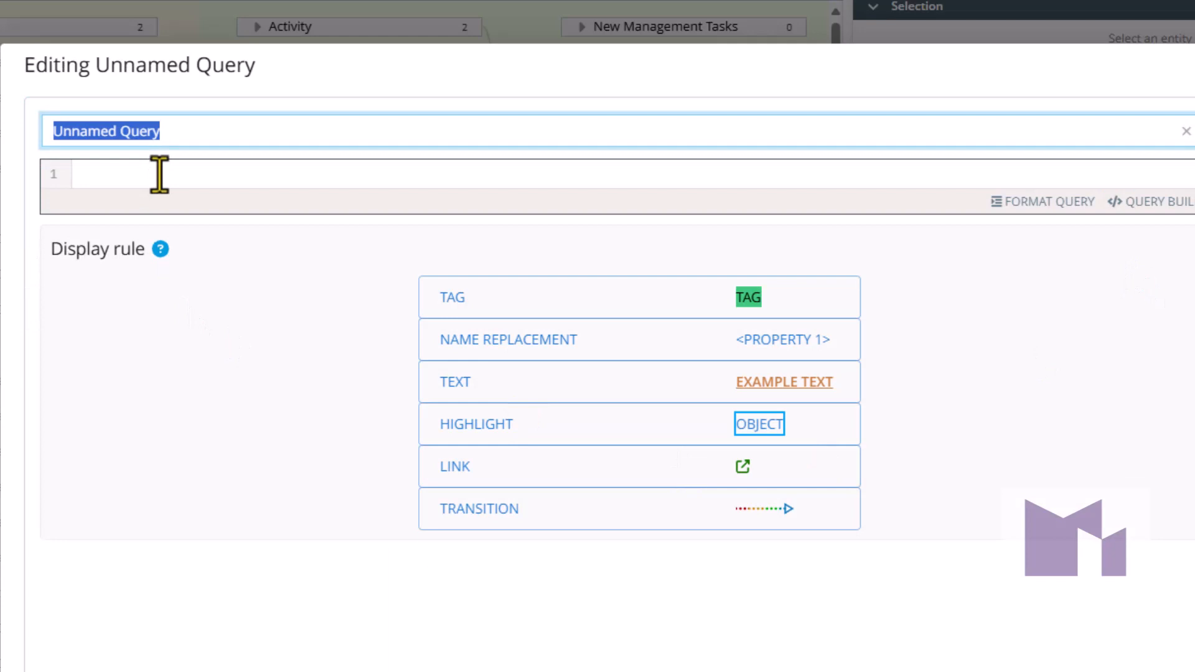
{"action": "type", "text": "PDM highl"}
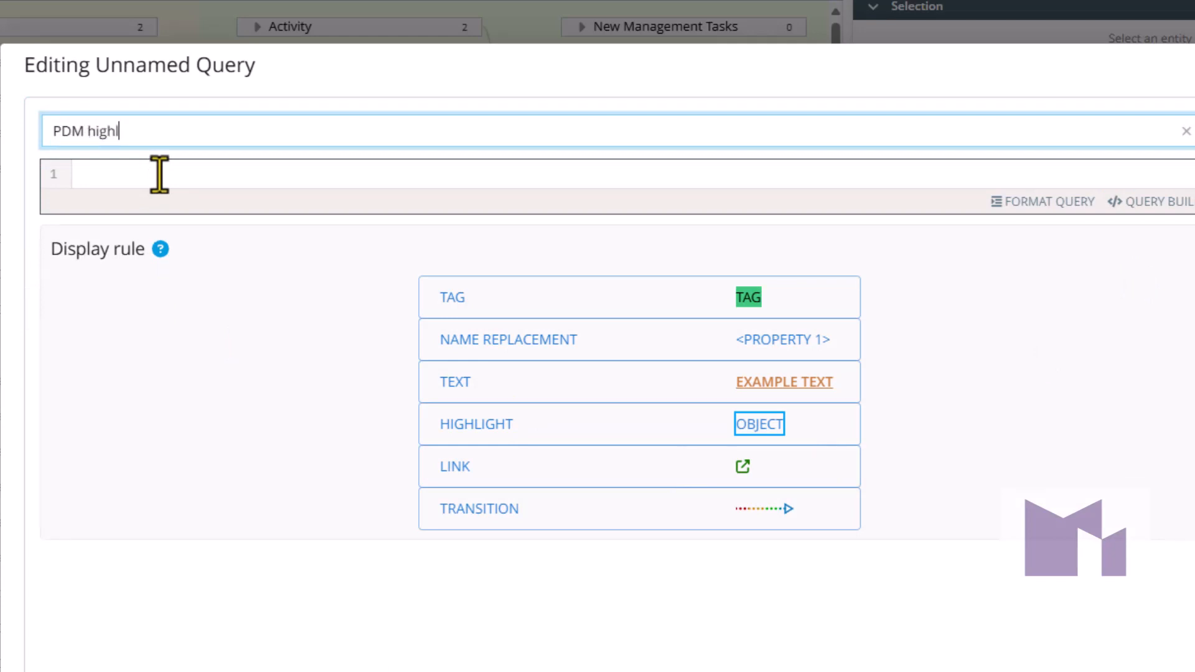
{"action": "type", "text": "ight"}
Set the PDM highlight query to isLayer() and [PowerDesigner Object Type]="Physical Data Model", and give it a dark green highlight display rule
{"action": "left_click", "coordinate": [159, 175]}
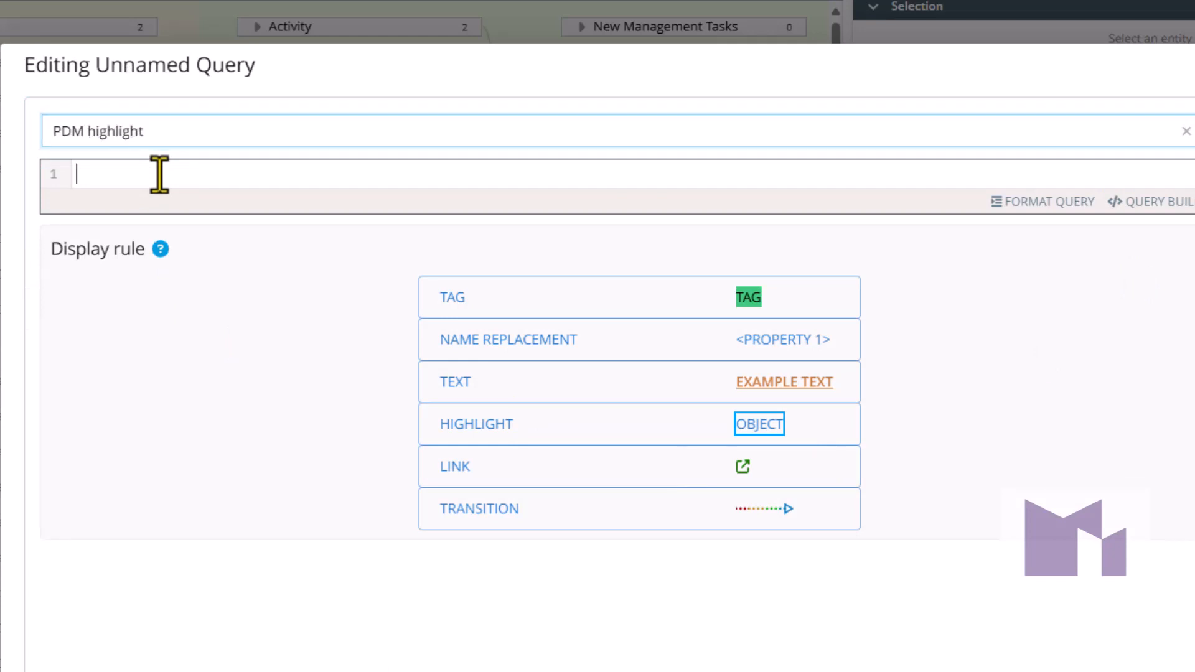
{"action": "type", "text": "isLayer() and [PowerDesigner Object Type]=\"Conceptual Data Model\""}
{"action": "key", "text": "Left"}
{"action": "key", "text": "Left"}
{"action": "key", "text": "Left"}
{"action": "key", "text": "Left"}
{"action": "key", "text": "Left"}
{"action": "key", "text": "Left"}
{"action": "key", "text": "Left"}
{"action": "key", "text": "Left"}
{"action": "key", "text": "Left"}
{"action": "key", "text": "Left"}
{"action": "key", "text": "Left"}
{"action": "key", "text": "Left"}
{"action": "key", "text": "Left"}
{"action": "key", "text": "Left"}
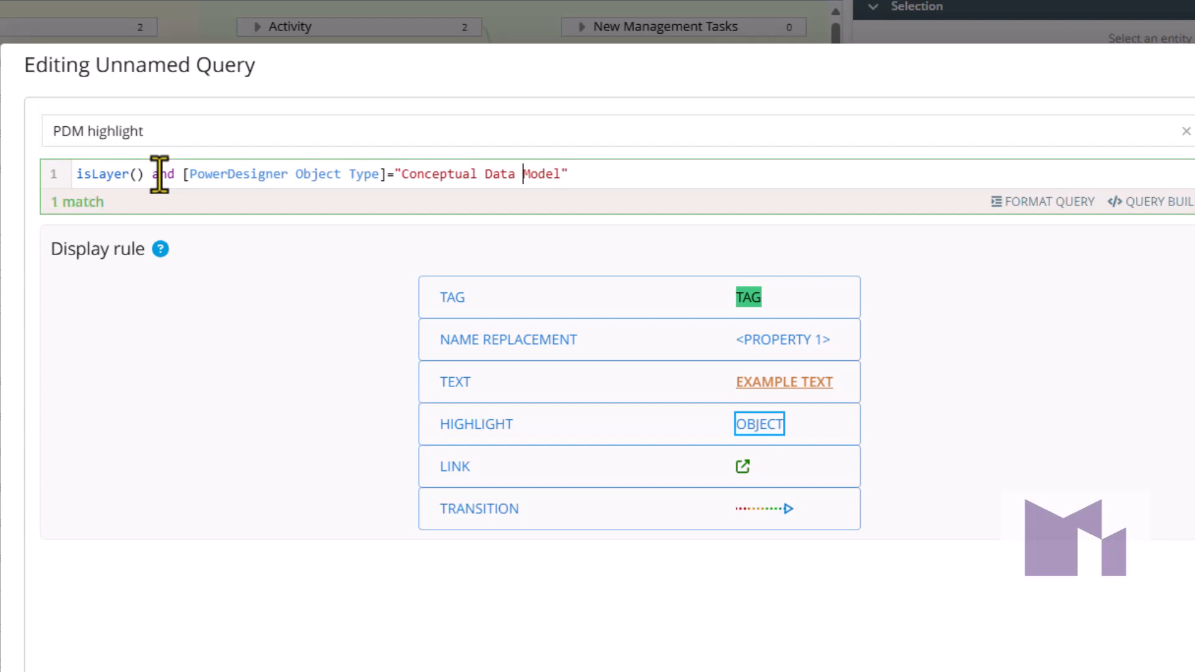
{"action": "key", "text": "ctrl+shift+Left"}
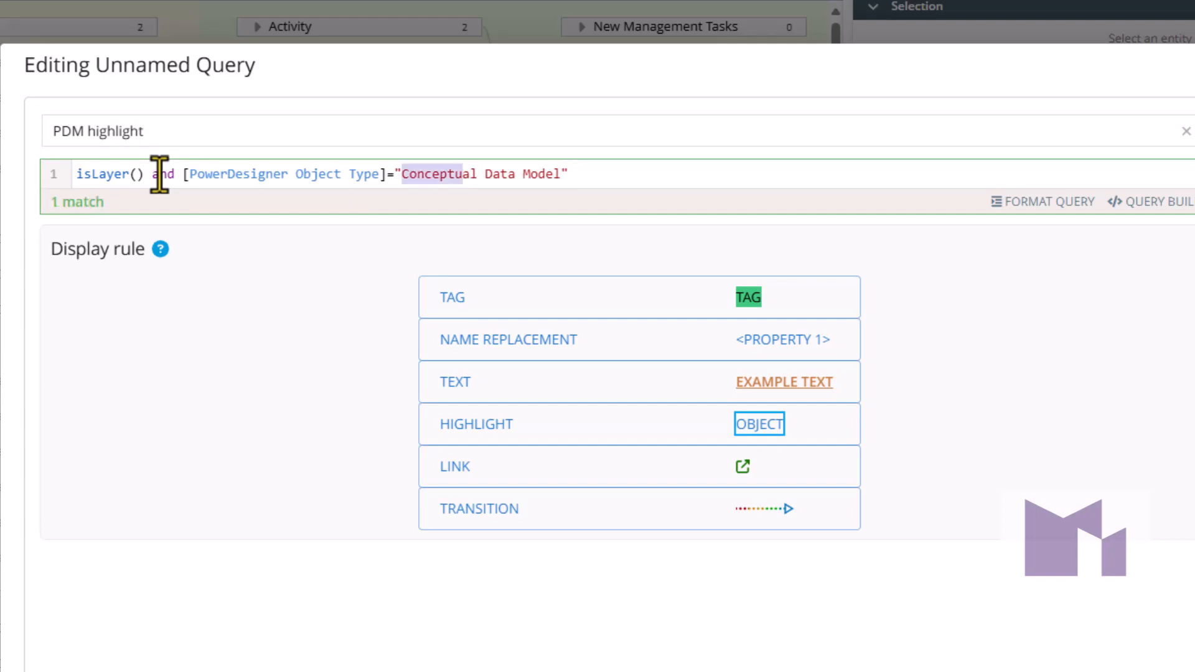
{"action": "type", "text": "Physi"}
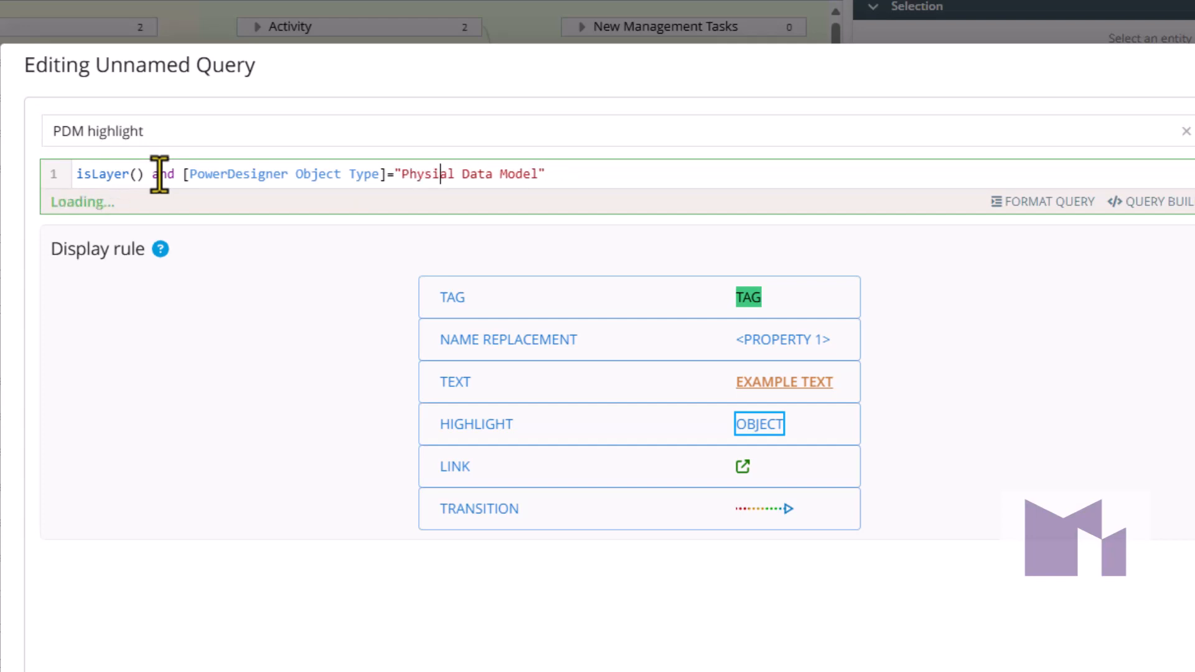
{"action": "type", "text": "c"}
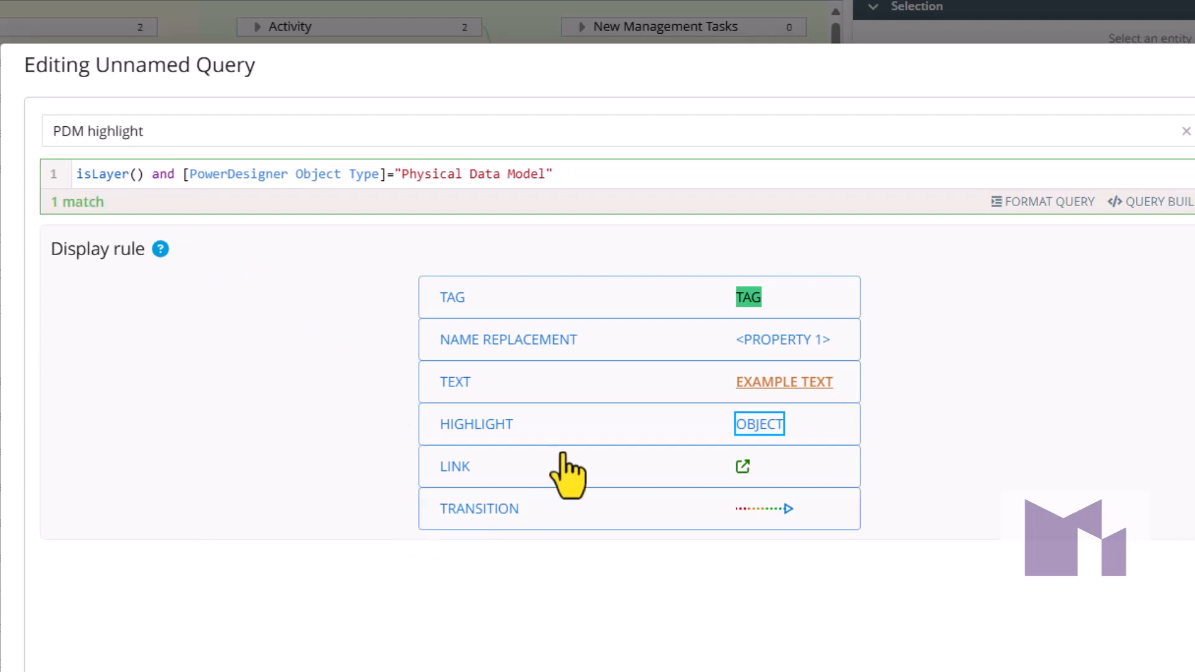
{"action": "left_click", "coordinate": [547, 436]}
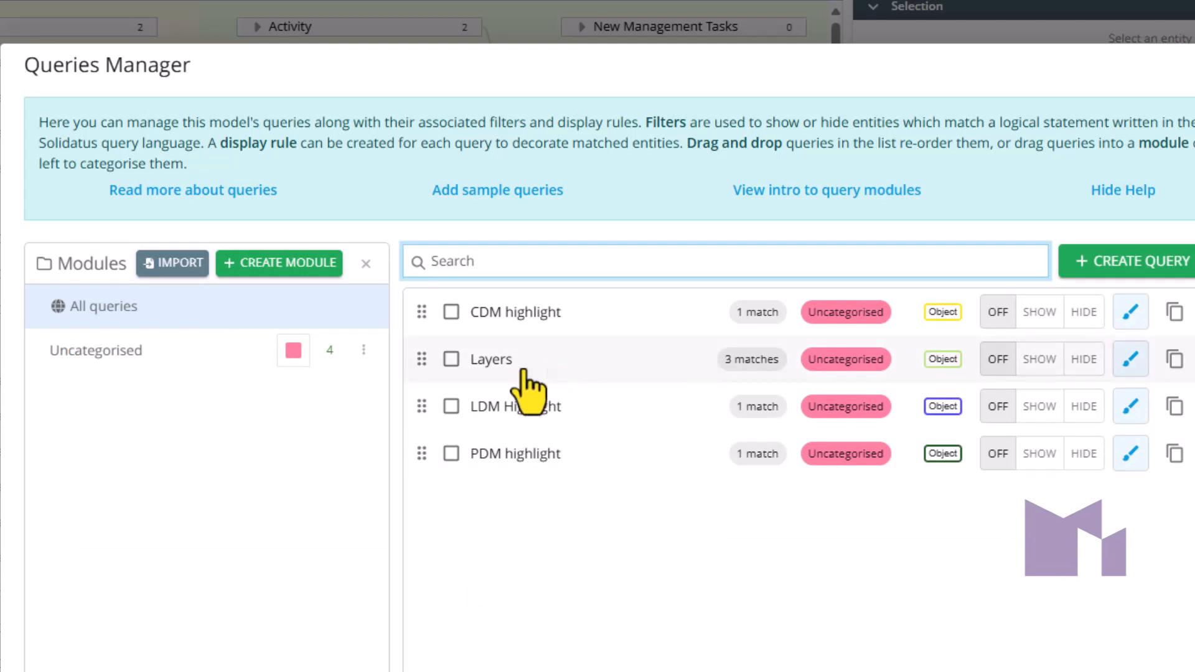
Move the Layers query below PDM highlight at the end of the list, and create a module named "Layers"
{"action": "left_click_drag", "start_coordinate": [531, 315], "coordinate": [517, 361]}
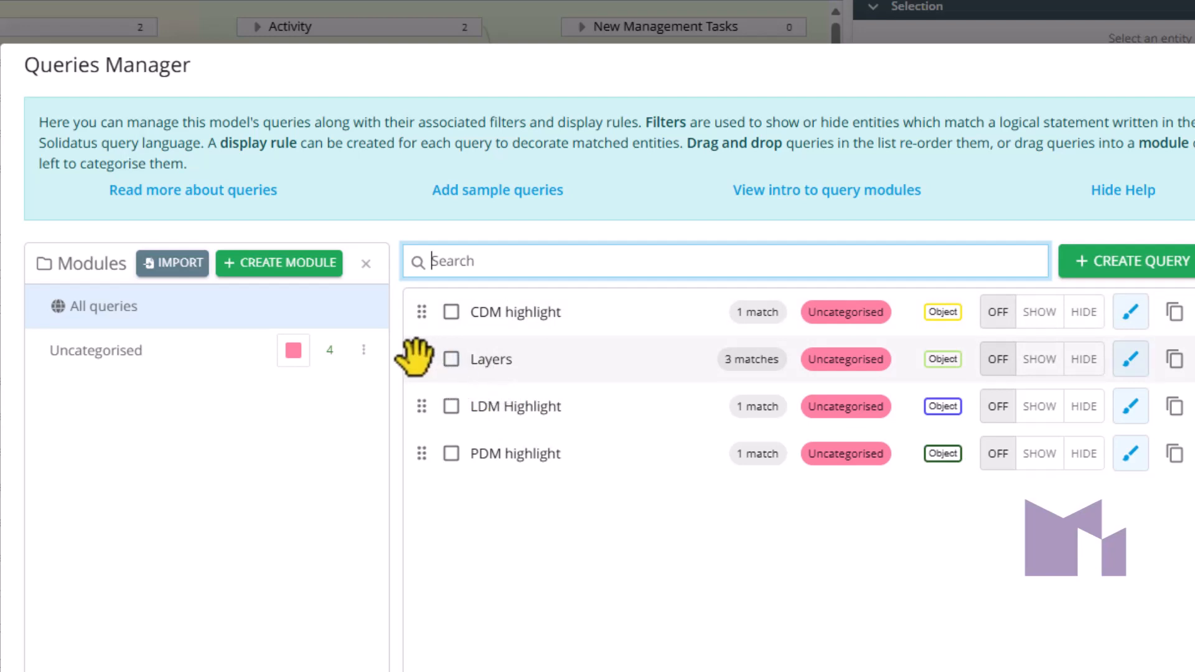
{"action": "left_click_drag", "start_coordinate": [419, 359], "coordinate": [419, 476]}
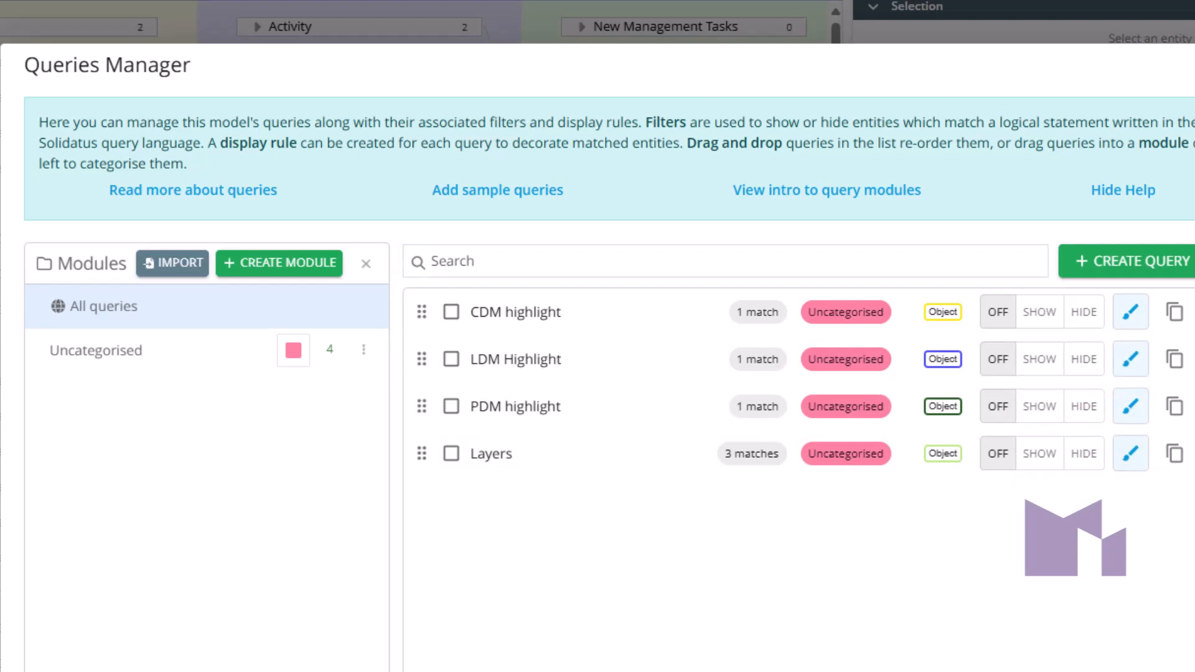
{"action": "left_click", "coordinate": [253, 266]}
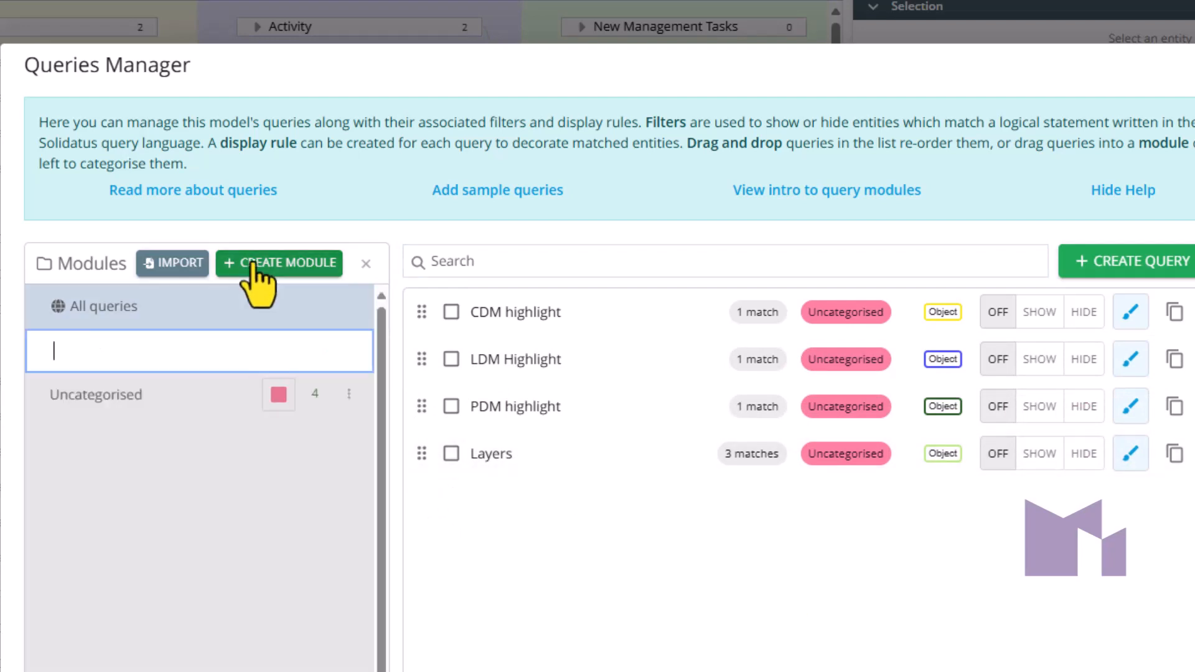
{"action": "type", "text": "Layers"}
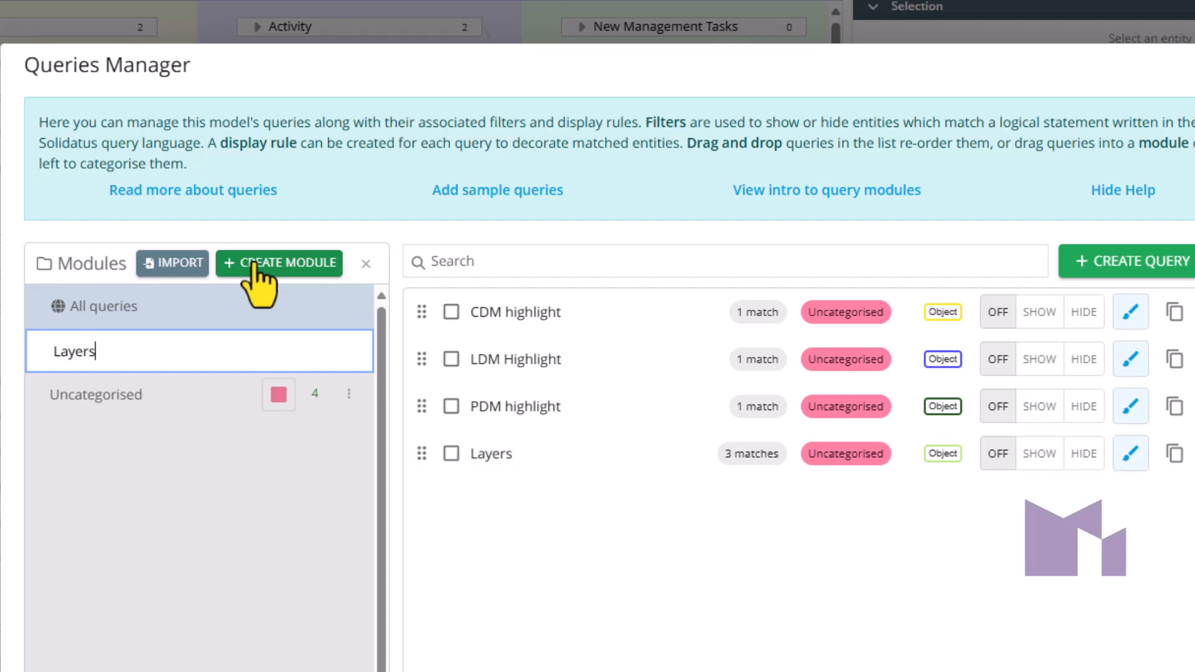
{"action": "key", "text": "Return"}
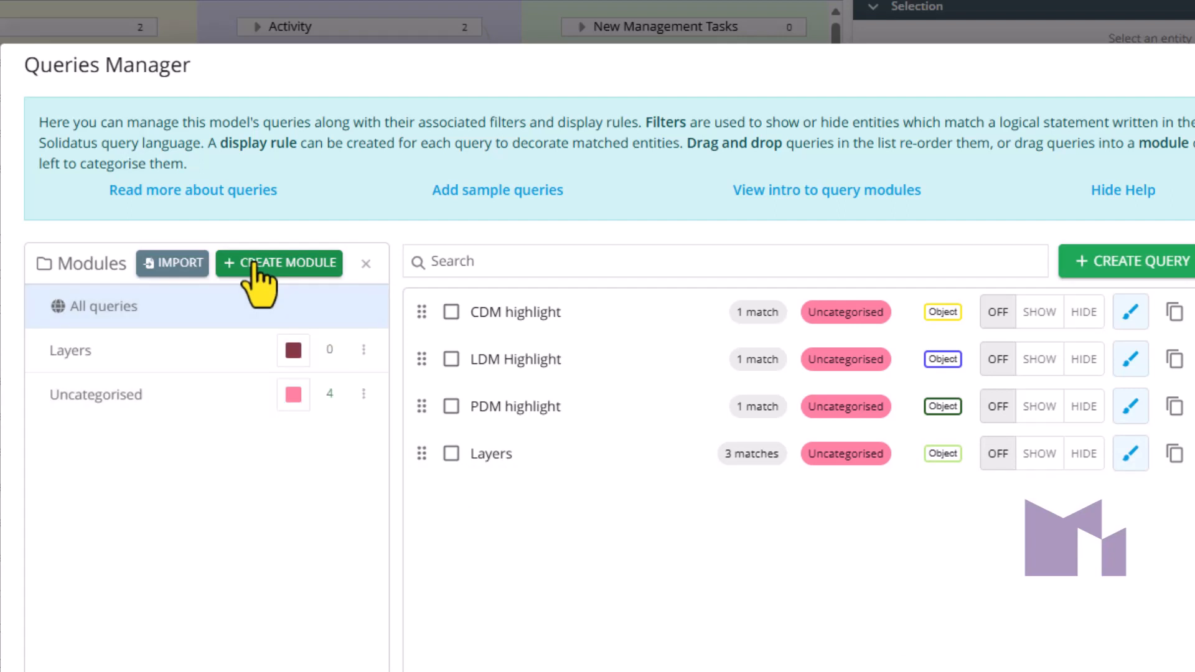
Move the CDM, LDM and PDM highlight queries and the Layers query into the Layers module, and confirm the Queries Manager changes
{"action": "left_click", "coordinate": [450, 312]}
{"action": "left_click", "coordinate": [450, 359]}
{"action": "left_click", "coordinate": [450, 406]}
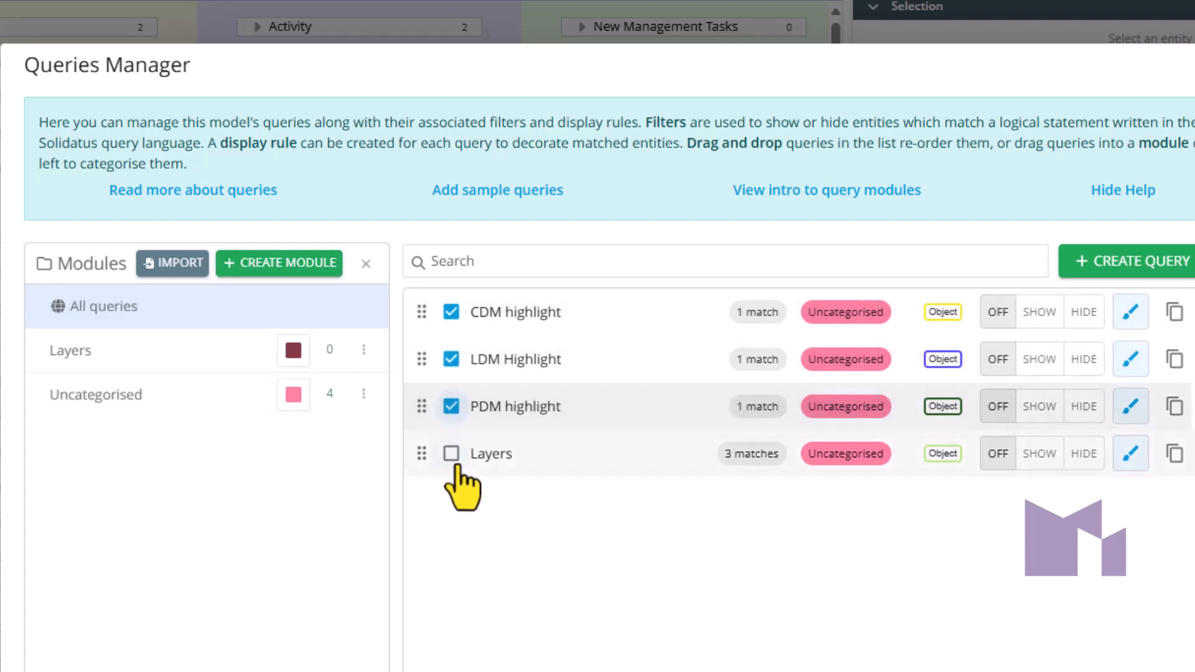
{"action": "left_click", "coordinate": [451, 453]}
{"action": "left_click_drag", "start_coordinate": [542, 460], "coordinate": [194, 350]}
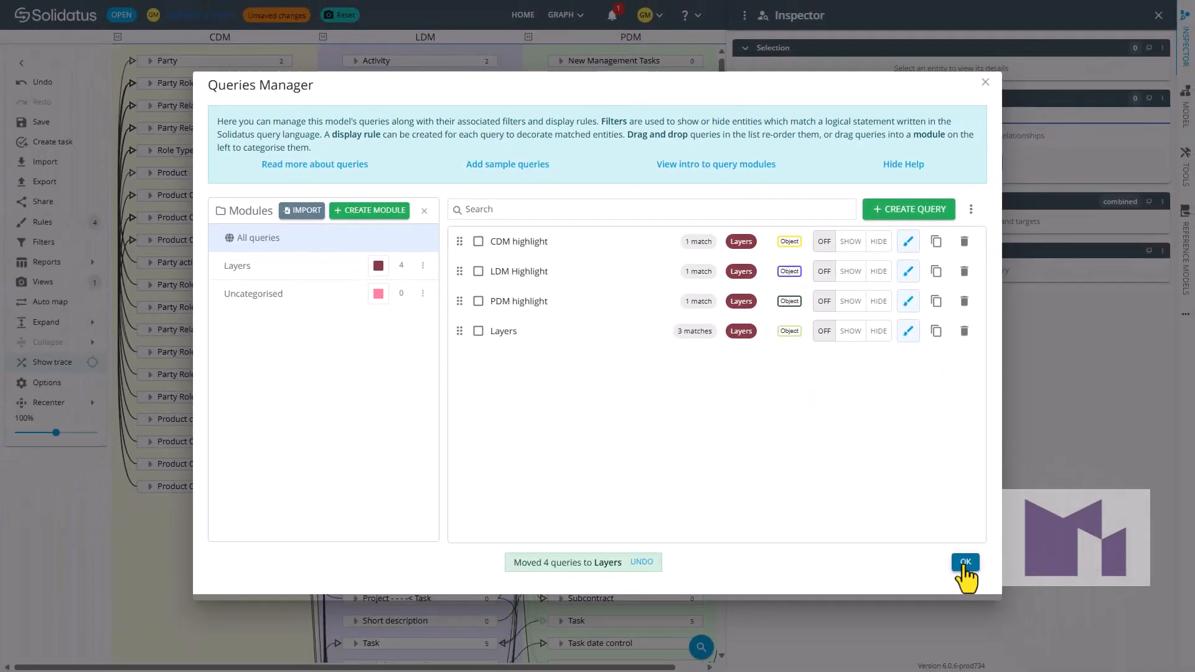
{"action": "left_click", "coordinate": [963, 641]}
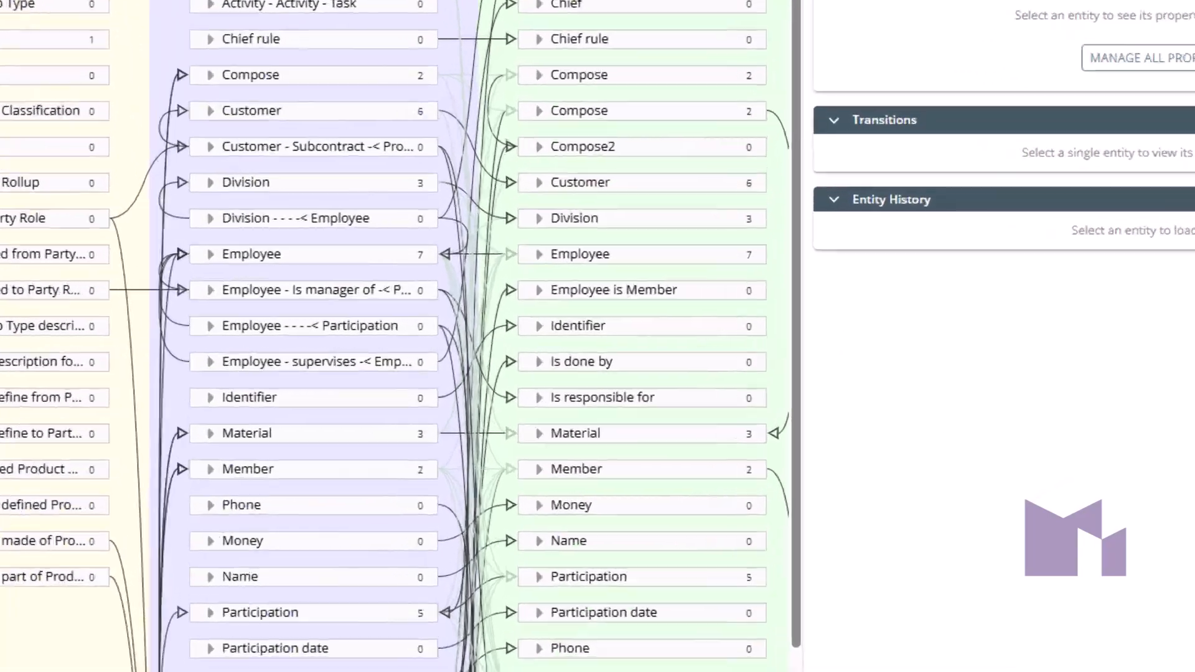
Save the model with the revision message "added Layer highlights"
{"action": "left_click", "coordinate": [41, 121]}
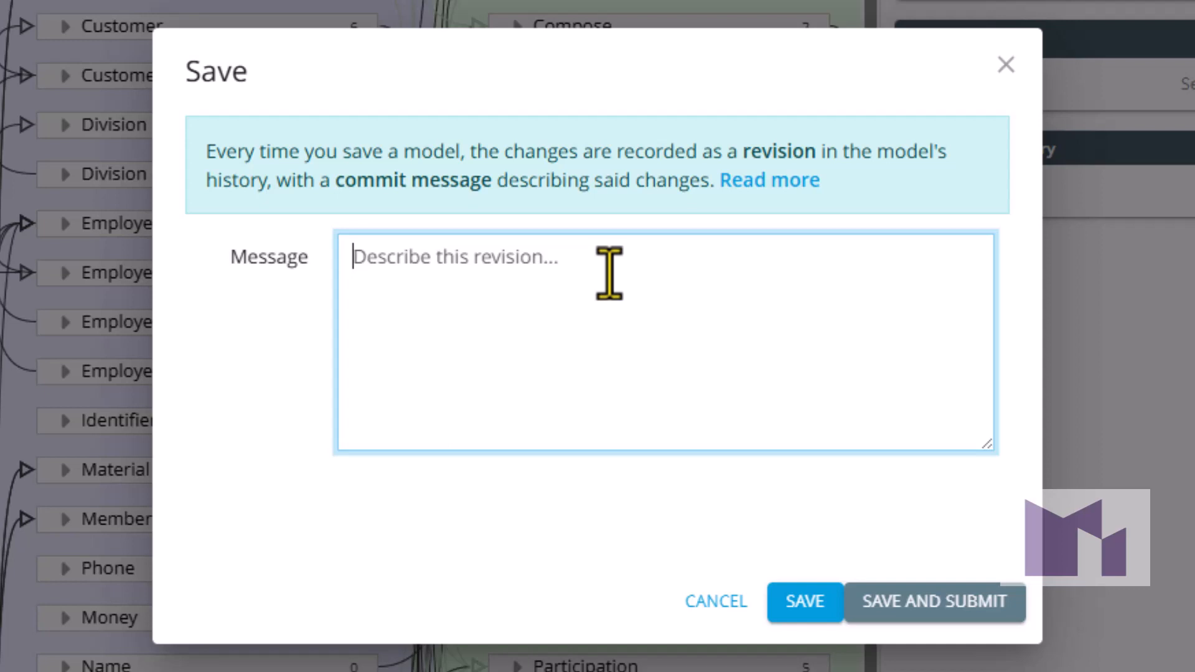
{"action": "type", "text": "added "}
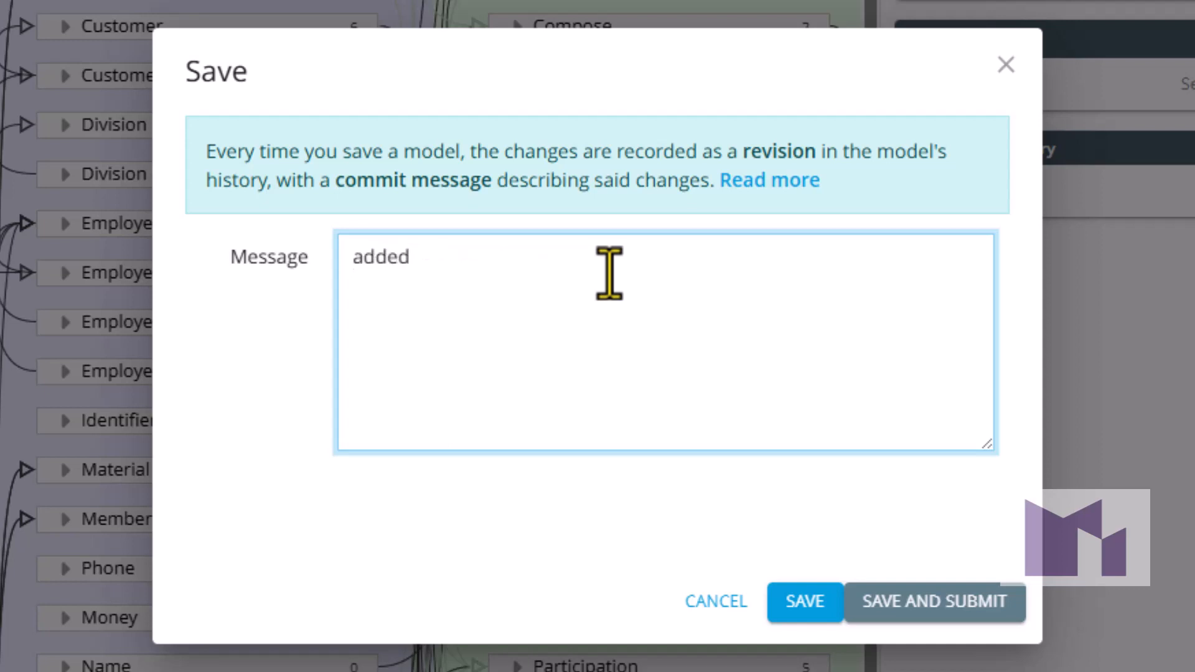
{"action": "type", "text": "Layer highlights"}
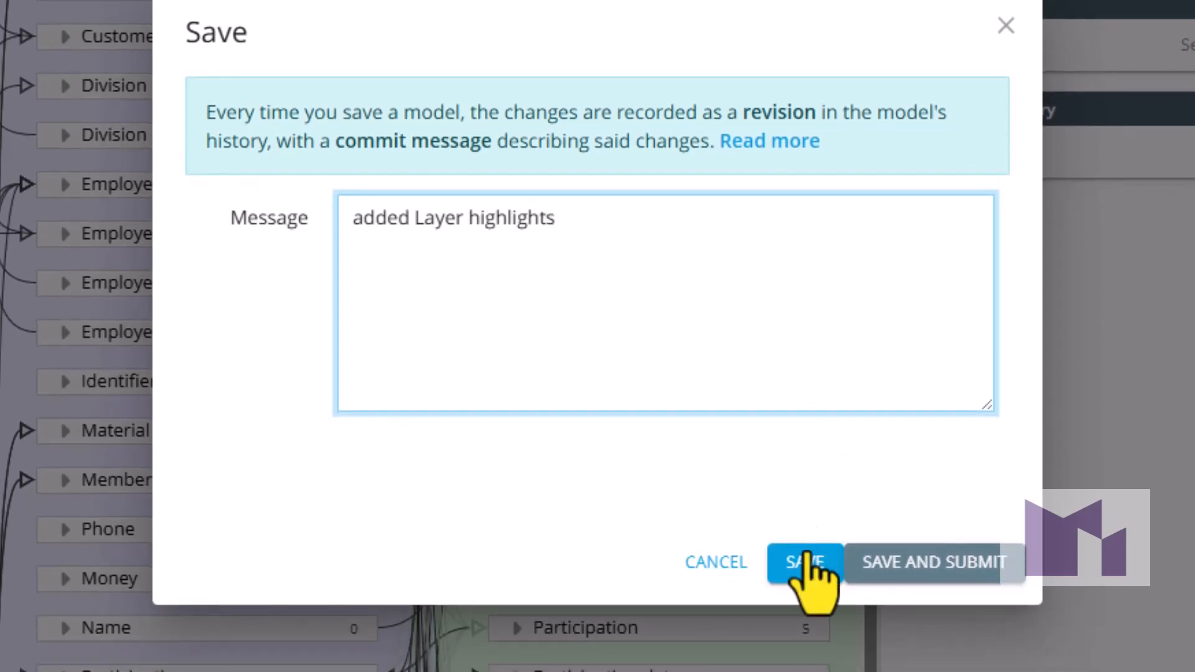
{"action": "left_click", "coordinate": [803, 569]}
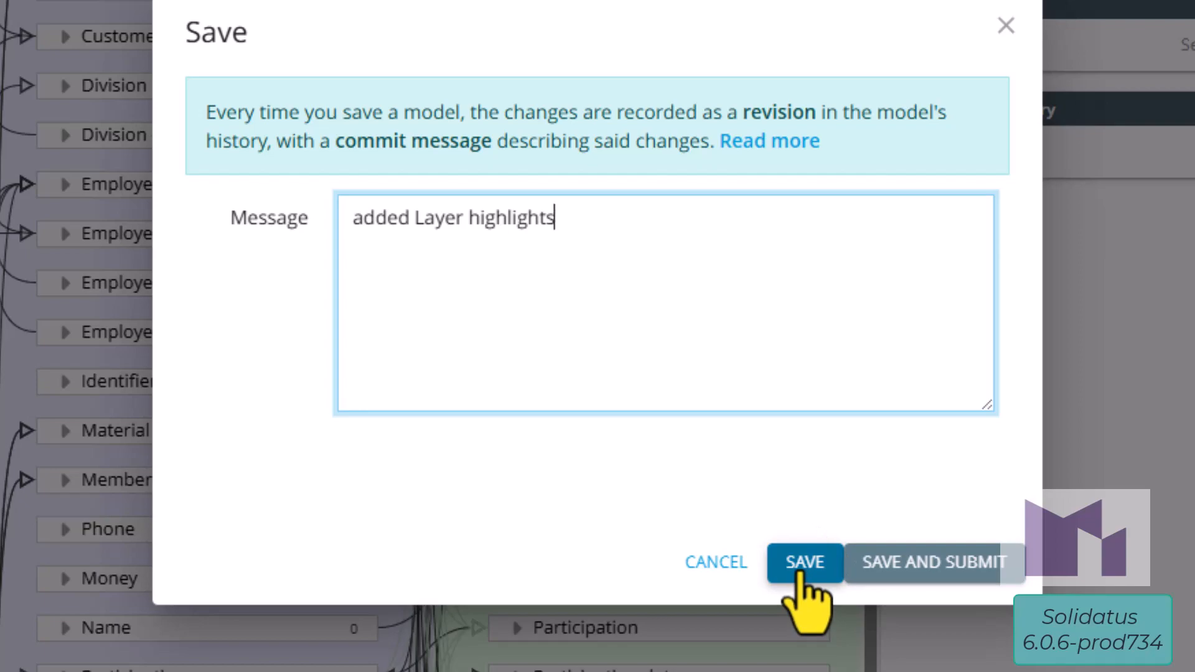
{"action": "left_click", "coordinate": [800, 572]}
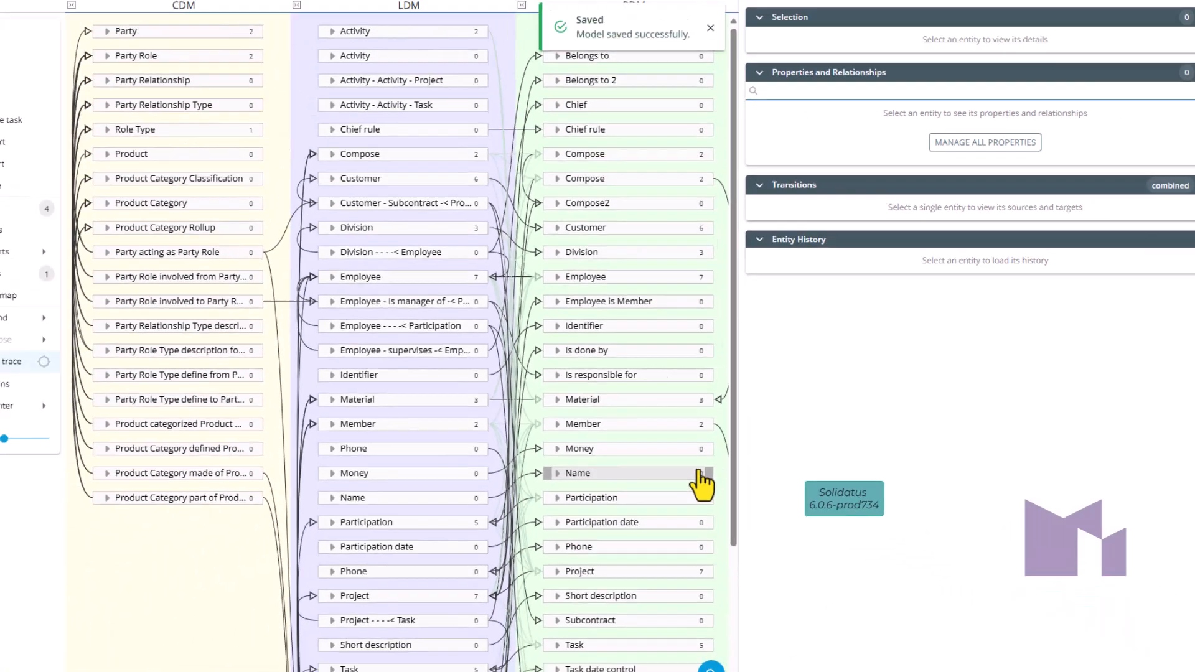